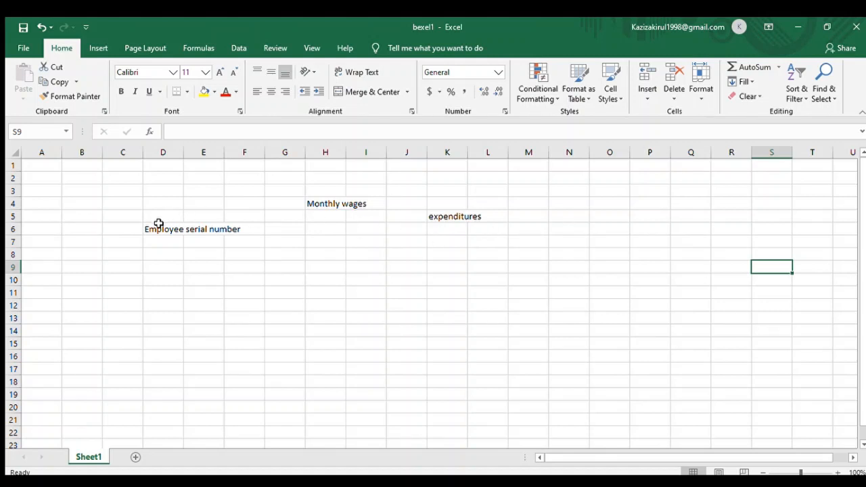
pyautogui.click(75, 188)
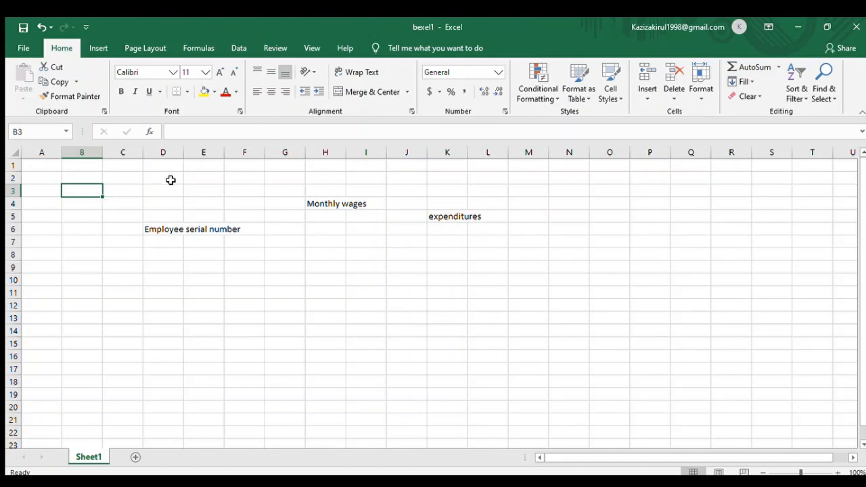
pyautogui.click(194, 135)
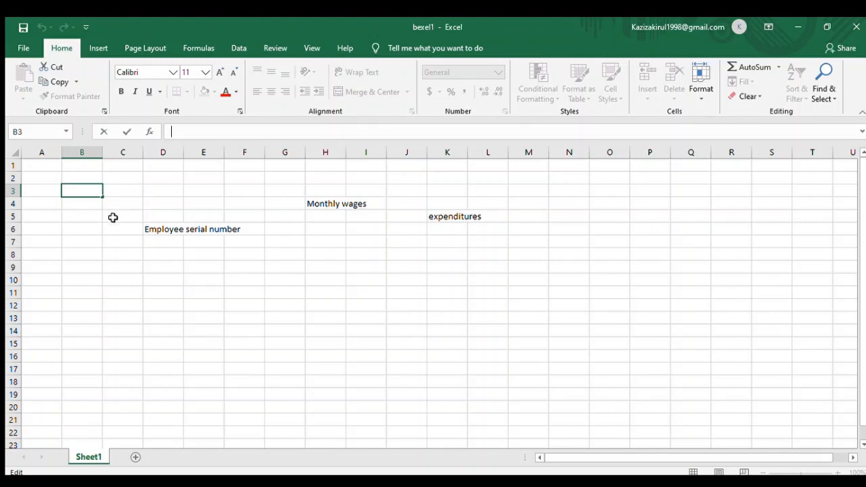
pyautogui.click(156, 229)
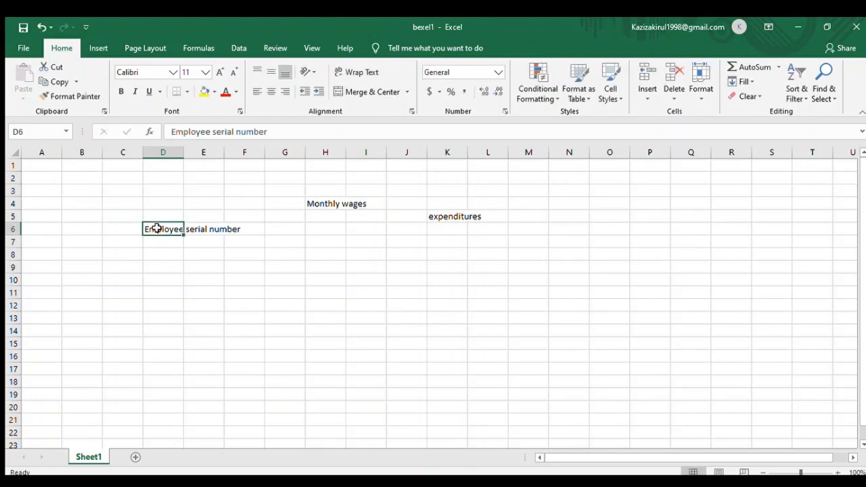
# - Enter the serial numbers 1, 2 and 3 in the three cells below the Employee serial number heading
pyautogui.click(157, 239)
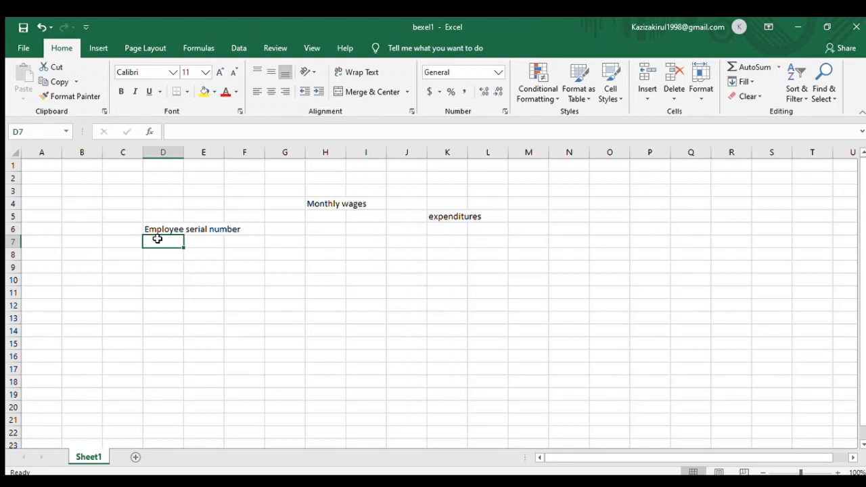
pyautogui.click(182, 132)
pyautogui.write('1')
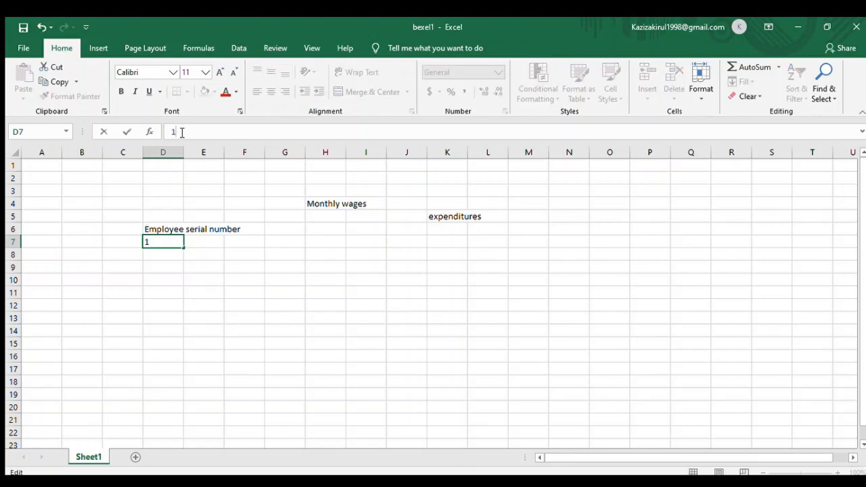
pyautogui.press('Return')
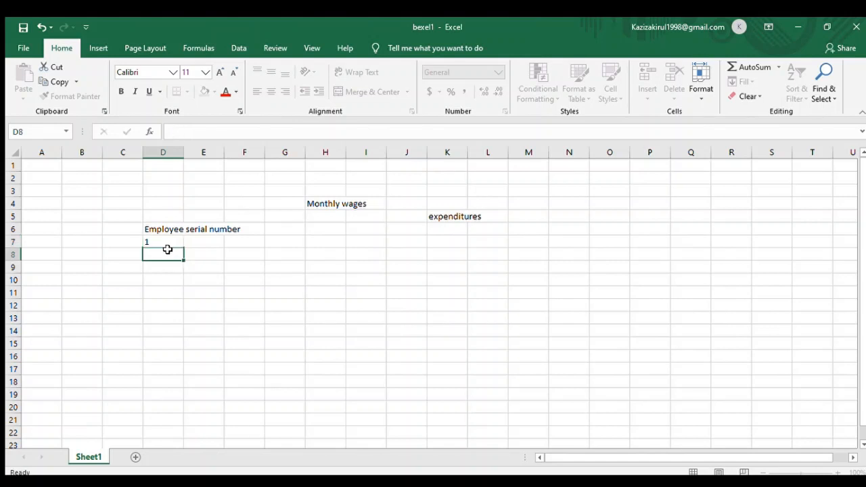
pyautogui.write('2')
pyautogui.press('Return')
pyautogui.write('3')
pyautogui.press('Return')
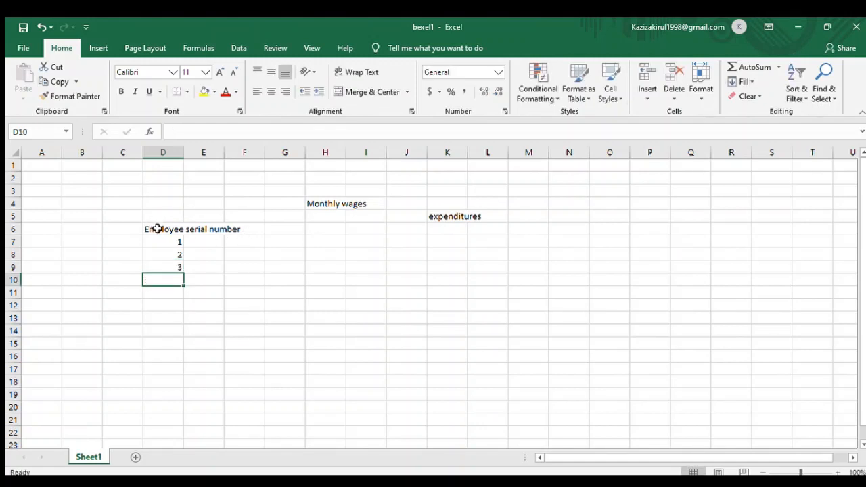
# - Select the three serial numbers and fill the series down to 6 in row 12
pyautogui.click(169, 240)
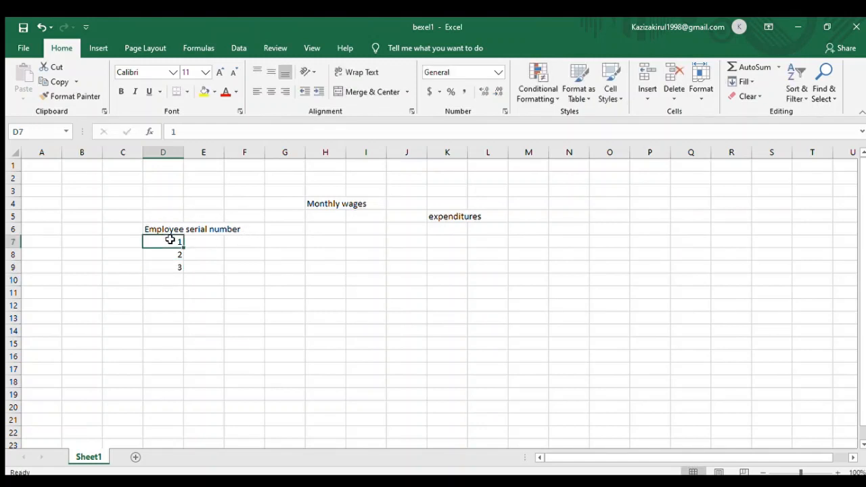
pyautogui.moveTo(170, 240); pyautogui.dragTo(169, 266)
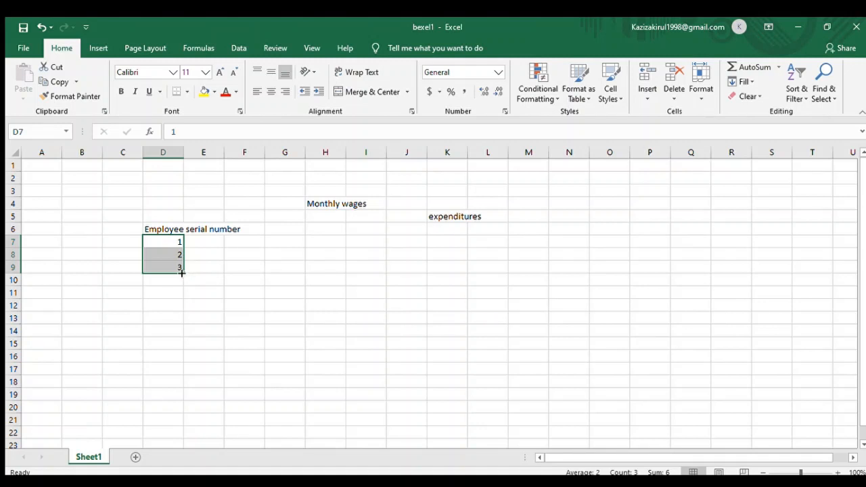
pyautogui.moveTo(183, 273); pyautogui.dragTo(176, 312)
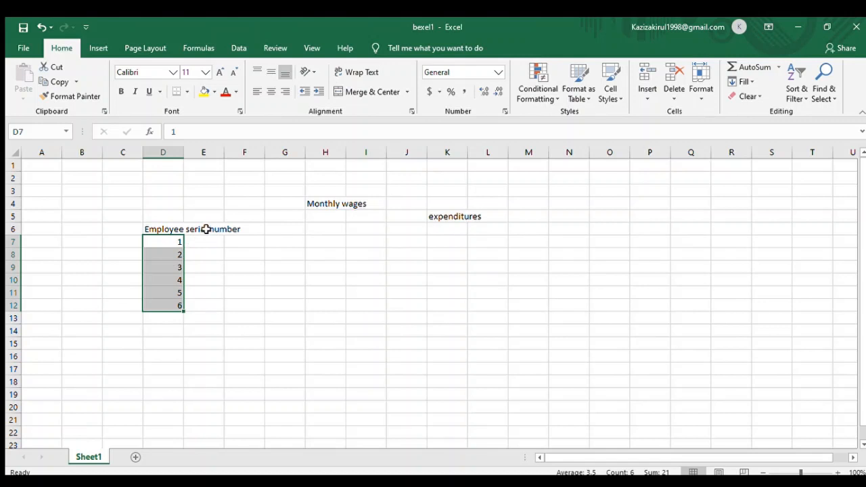
# - Move the Monthly wages and expenditures headings into row 6, directly beside the Employee serial number heading
pyautogui.click(313, 203)
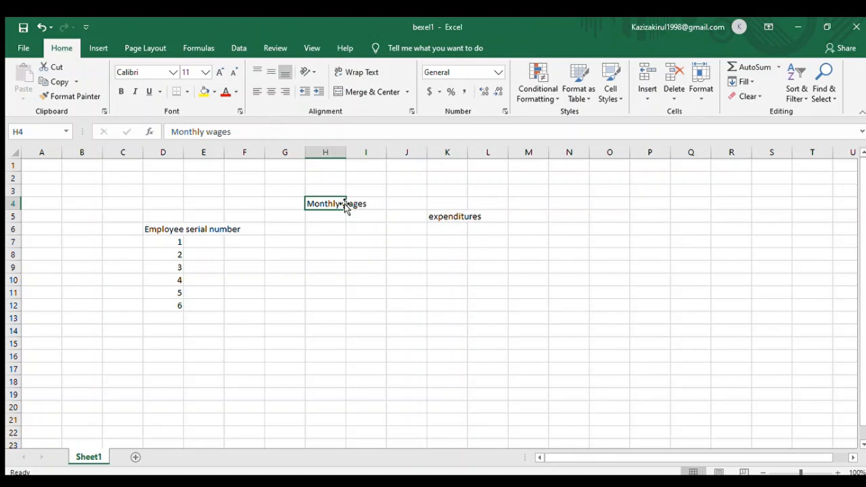
pyautogui.moveTo(344, 204); pyautogui.dragTo(217, 230)
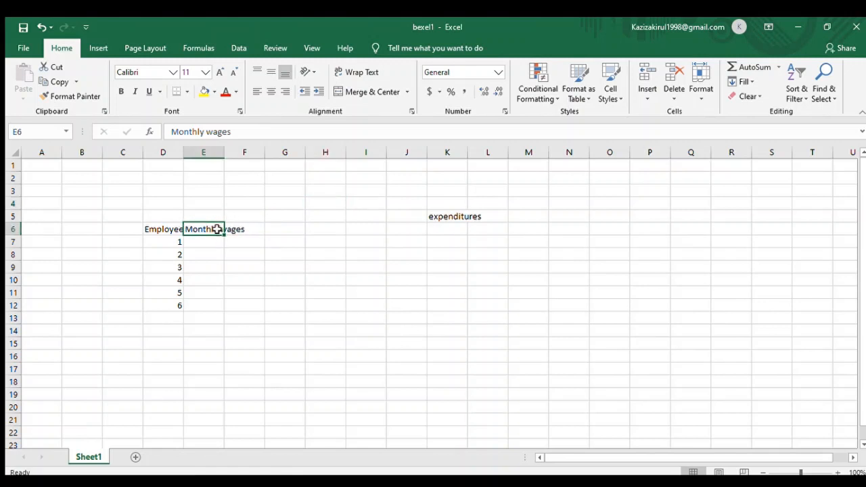
pyautogui.click(440, 217)
pyautogui.moveTo(452, 211); pyautogui.dragTo(253, 228)
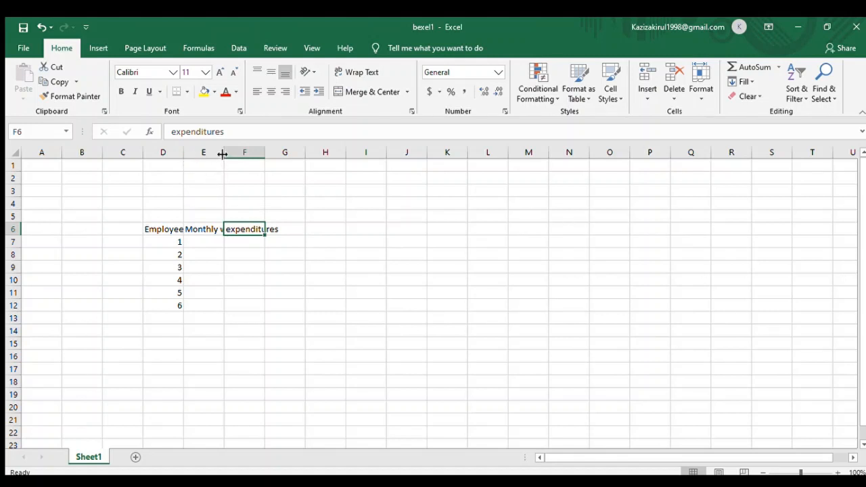
# - Autofit the widths of the three heading columns D, E and F to their contents
pyautogui.doubleClick(184, 153)
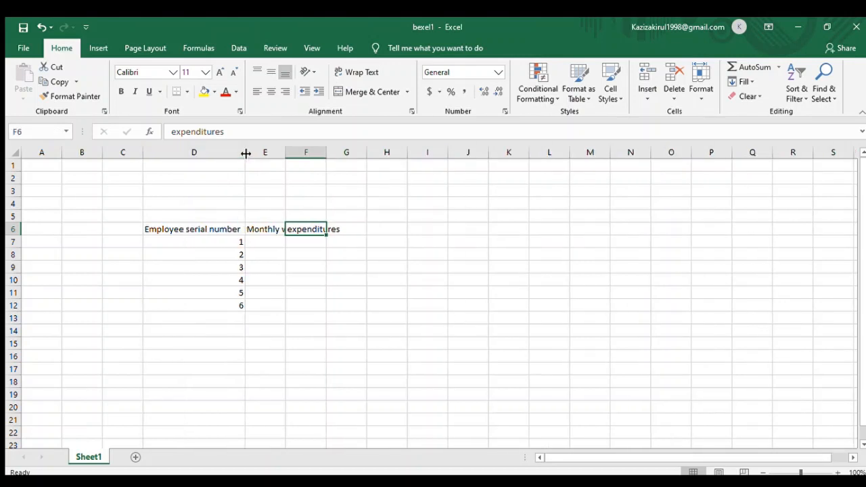
pyautogui.doubleClick(285, 157)
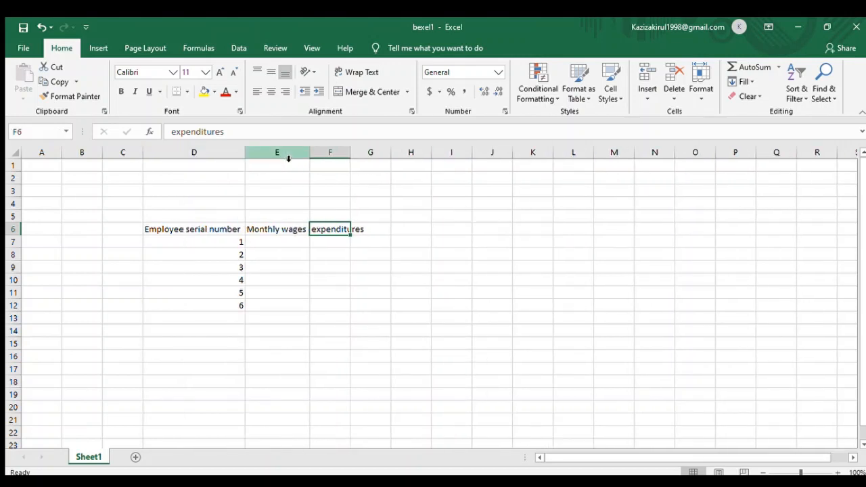
pyautogui.doubleClick(351, 155)
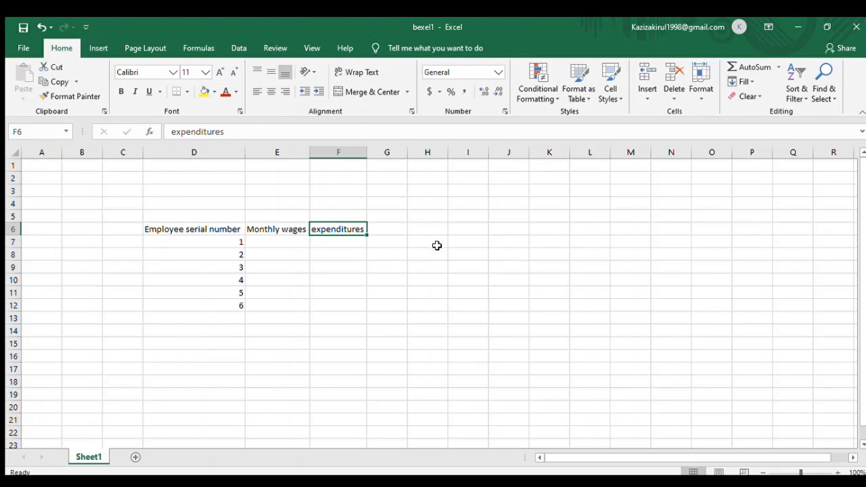
# - Enter the monthly wages 20000, 3000, 5000, 33453, 777 and 1260 for employees 1 to 6
pyautogui.click(268, 239)
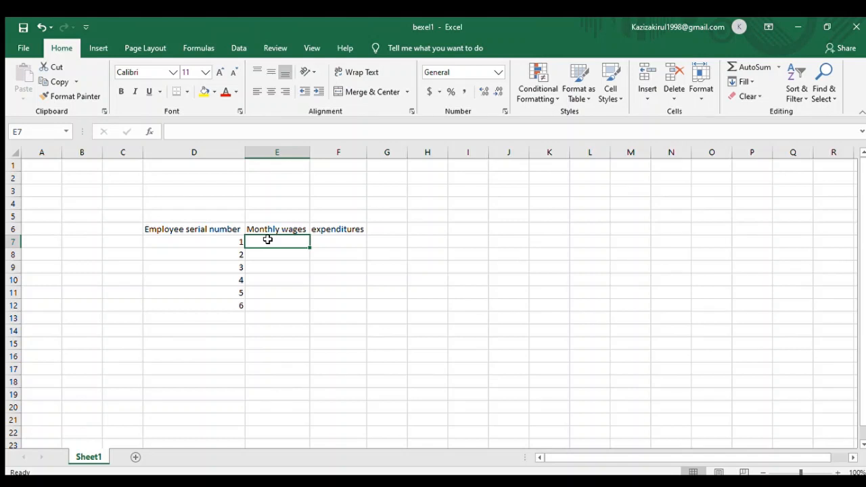
pyautogui.write('20')
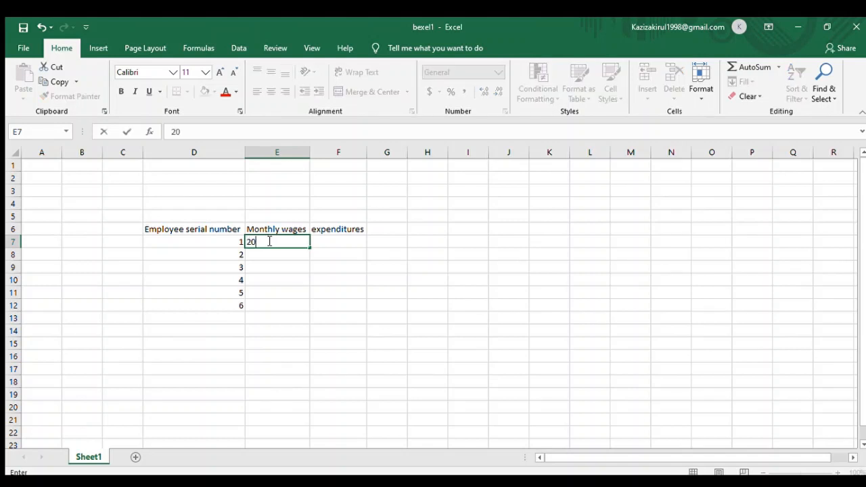
pyautogui.write('000')
pyautogui.press('Return')
pyautogui.write('3000')
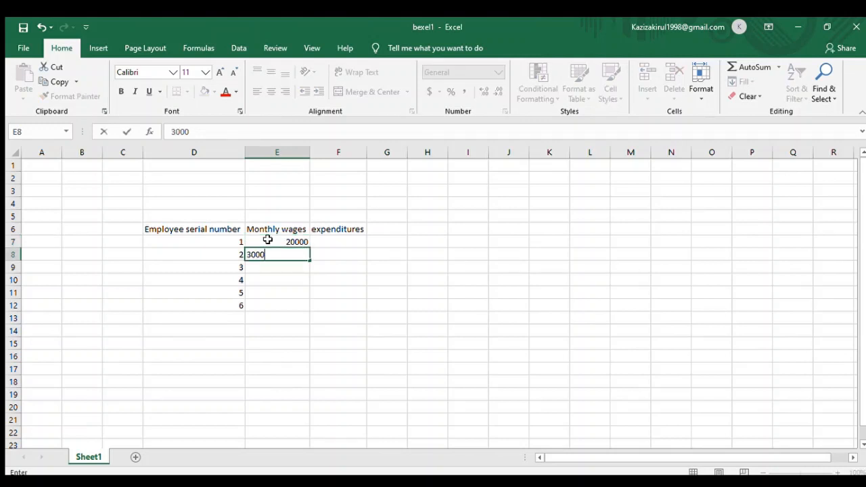
pyautogui.press('Return')
pyautogui.write('5000')
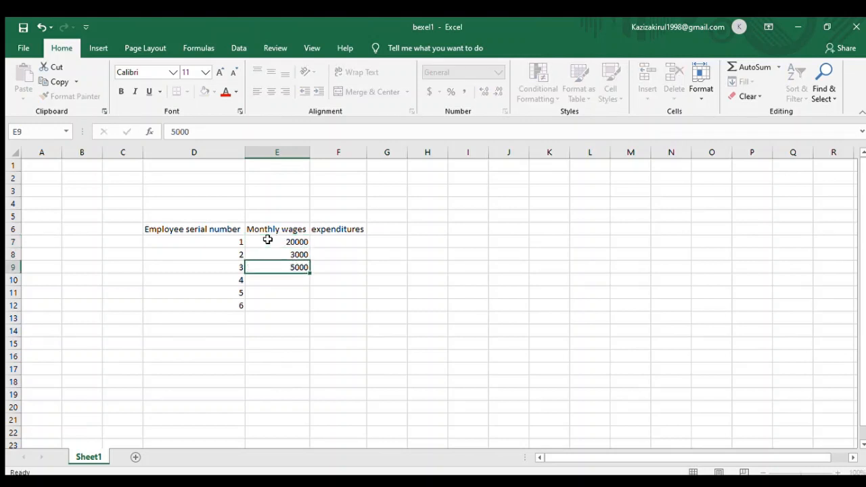
pyautogui.press('Return')
pyautogui.press('Return')
pyautogui.press('Up')
pyautogui.write('33453')
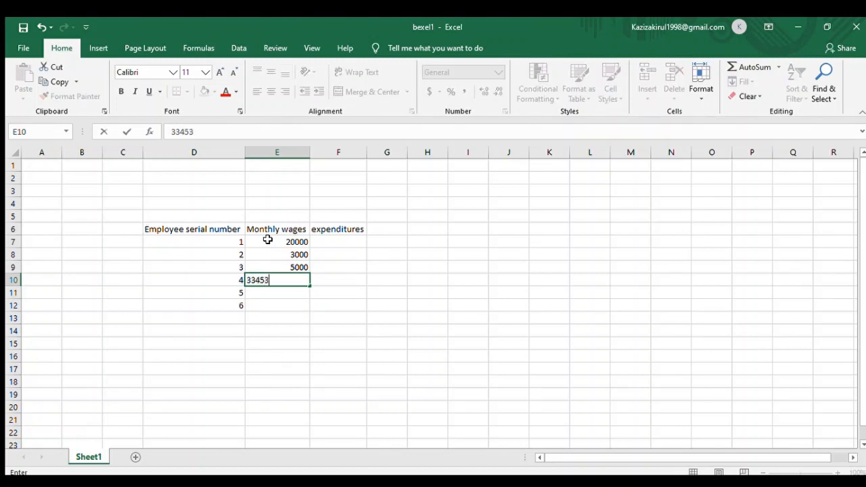
pyautogui.press('Return')
pyautogui.write('777')
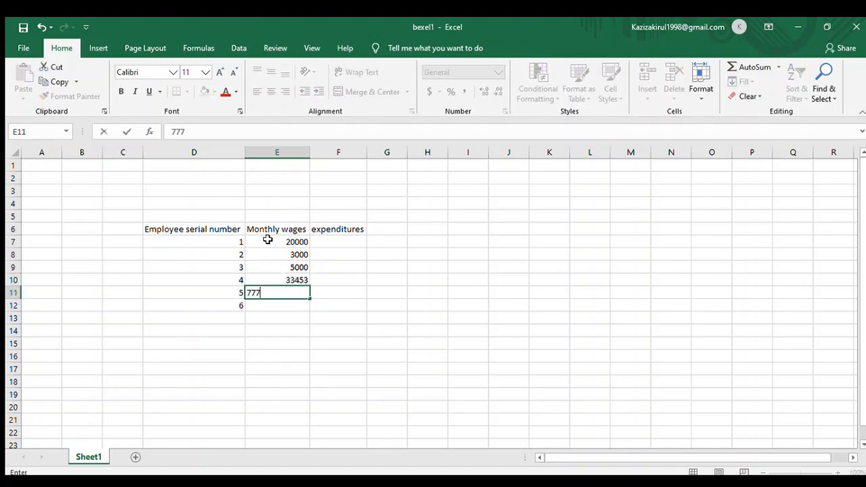
pyautogui.press('Return')
pyautogui.write('1')
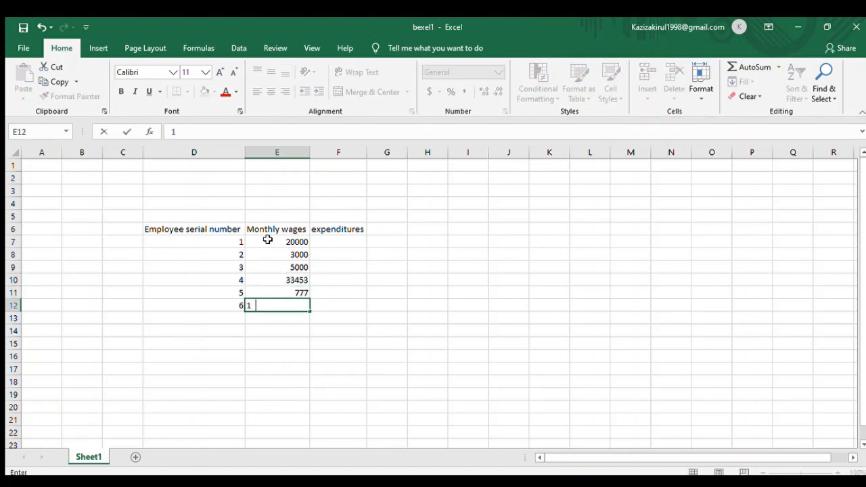
pyautogui.write('260')
pyautogui.press('Return')
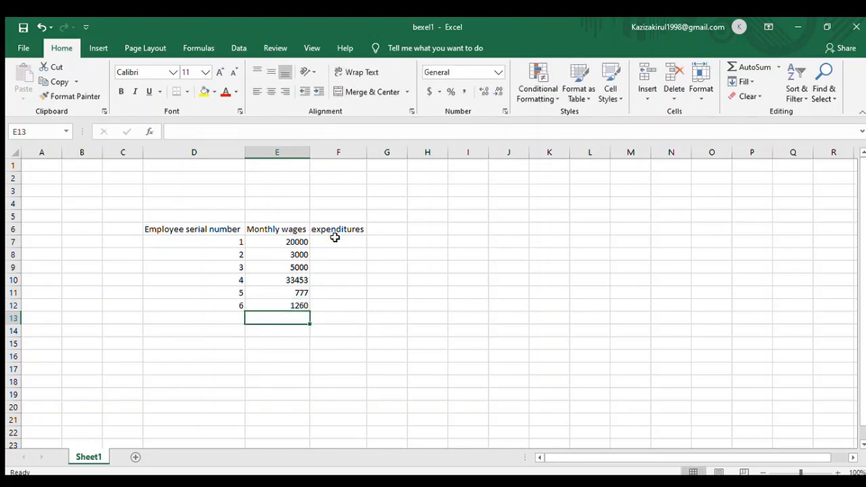
# - Enter the expenditures 5876, 4543, 564, 2345, 3256 and 456 for employees 1 to 6
pyautogui.click(335, 237)
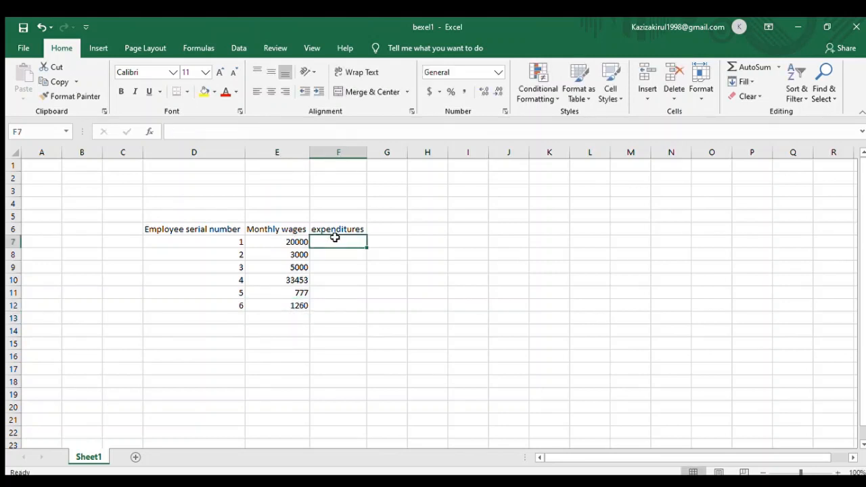
pyautogui.write('58')
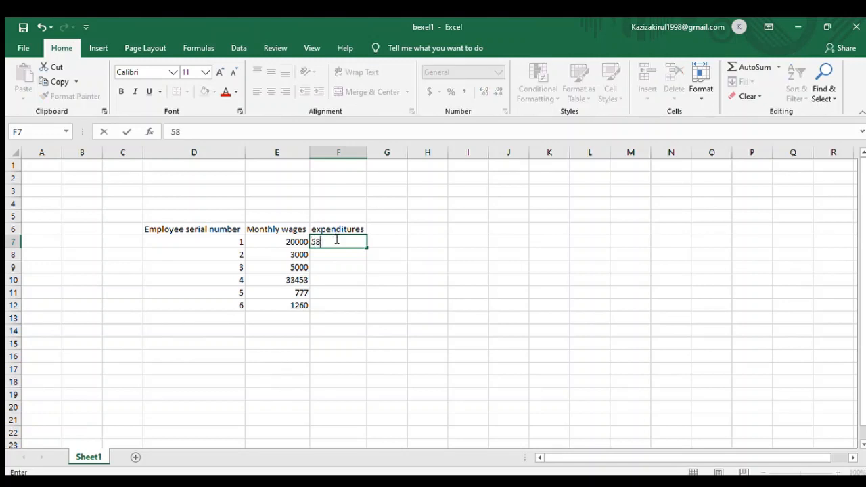
pyautogui.write('76')
pyautogui.press('Return')
pyautogui.write('4543')
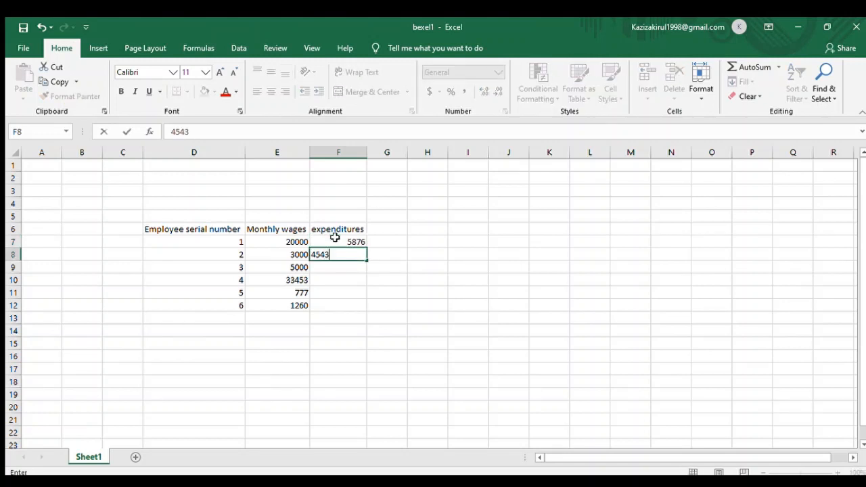
pyautogui.press('Return')
pyautogui.write('564')
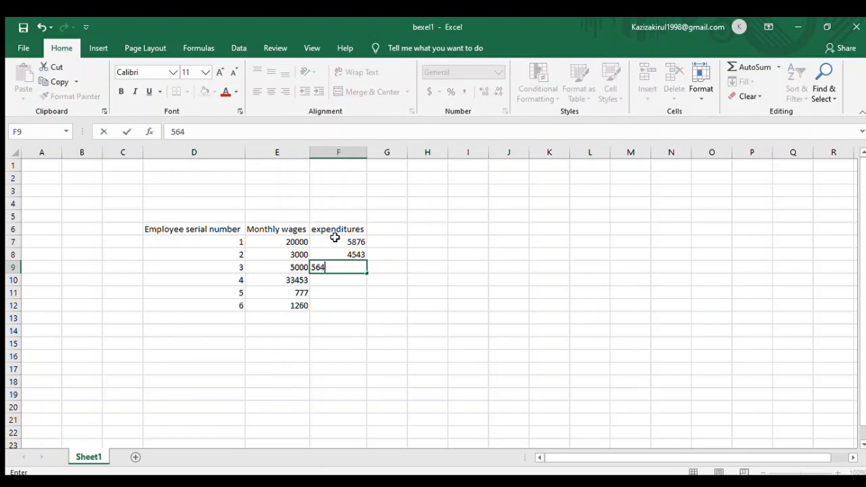
pyautogui.press('Return')
pyautogui.write('2345')
pyautogui.press('Return')
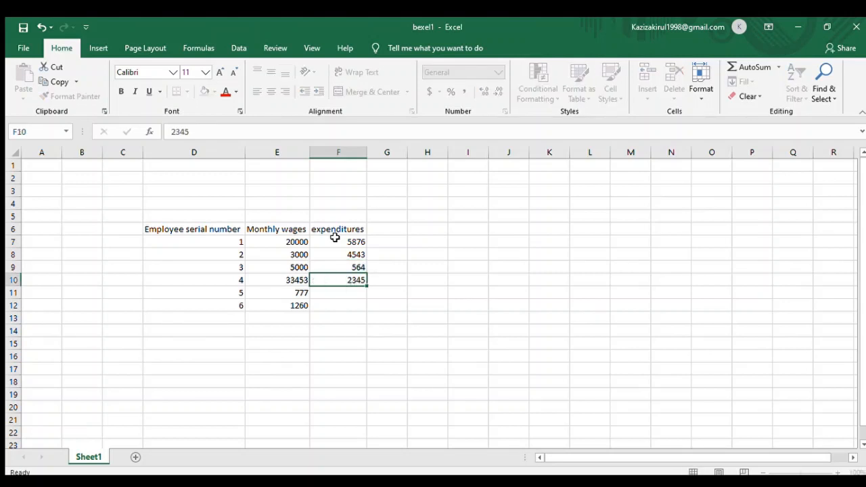
pyautogui.write('3256')
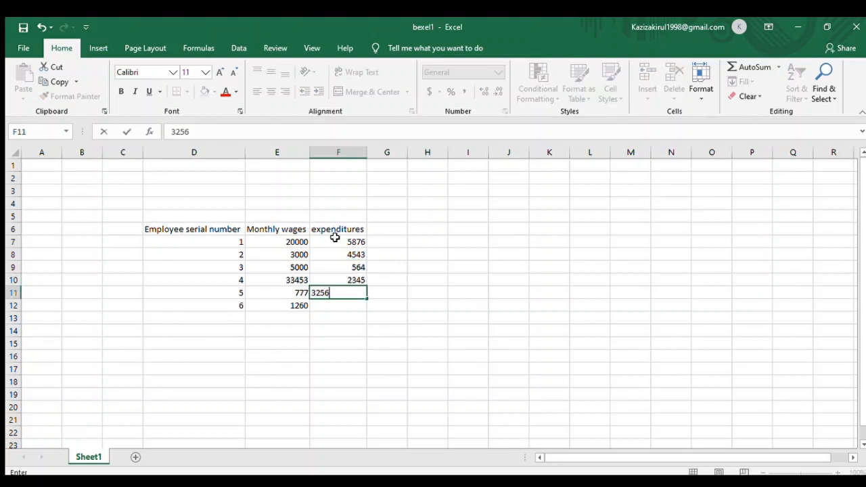
pyautogui.press('Return')
pyautogui.write('456')
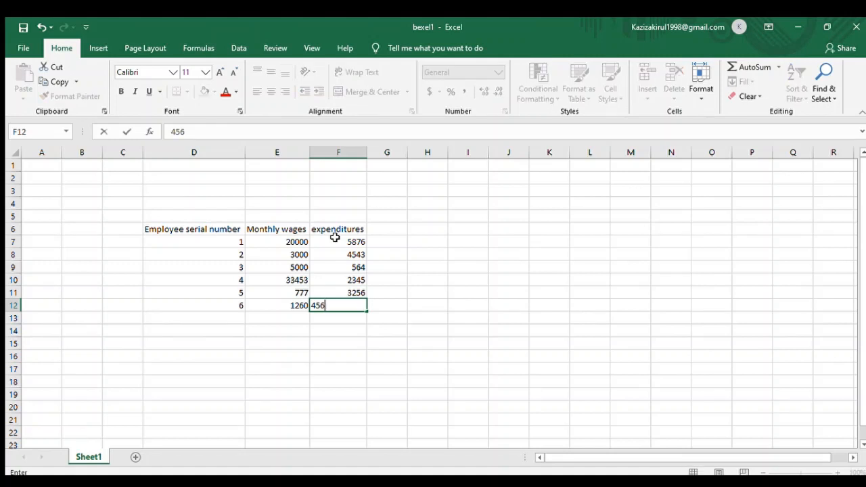
pyautogui.press('Return')
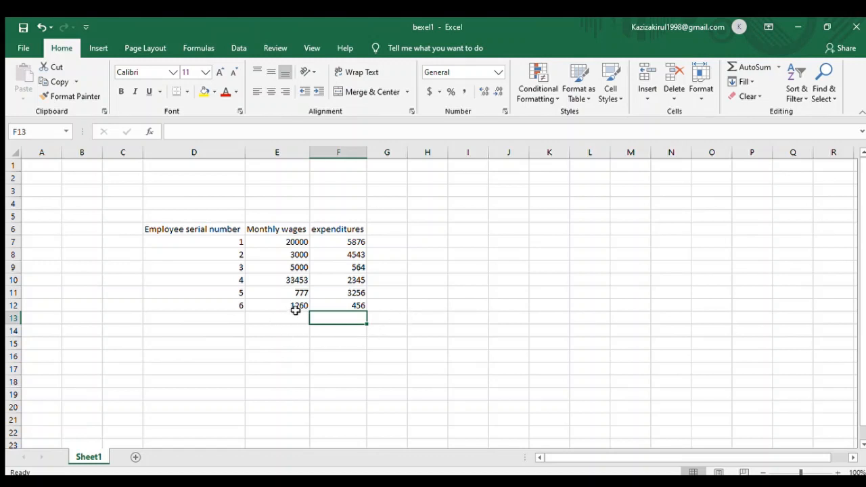
# - Count the employee serial numbers in D13 with the COUNT function over D7:D12
pyautogui.click(202, 316)
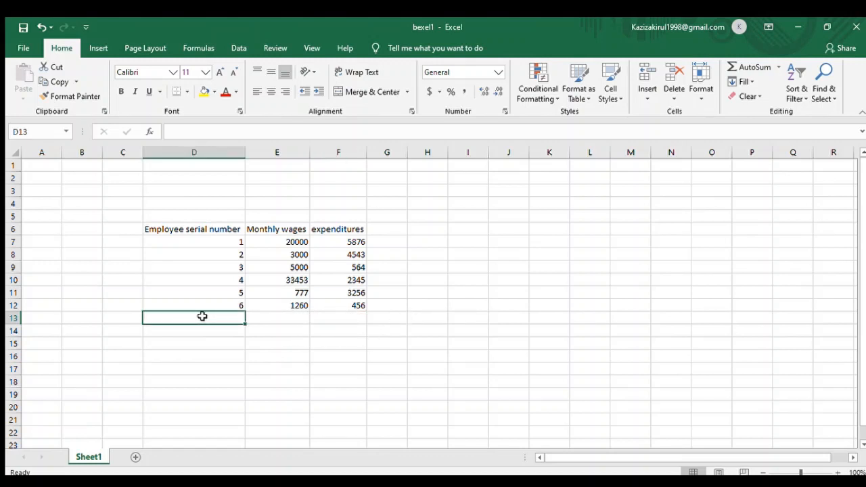
pyautogui.write('=')
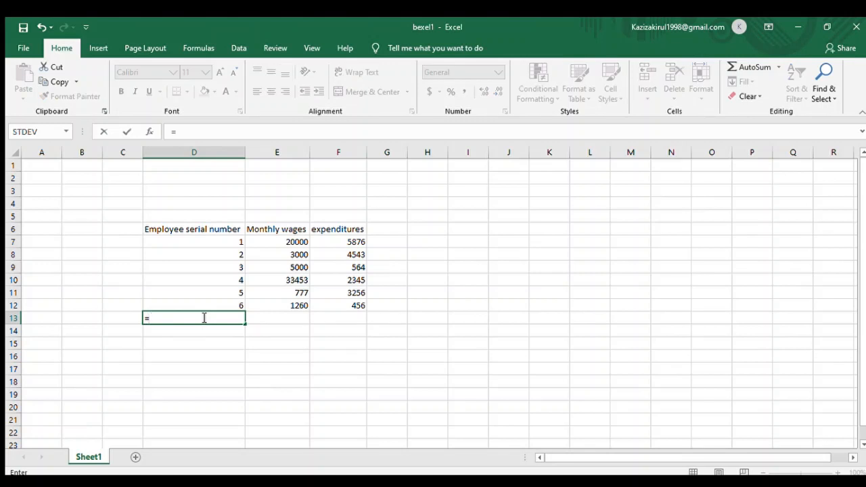
pyautogui.write('count')
pyautogui.doubleClick(187, 330)
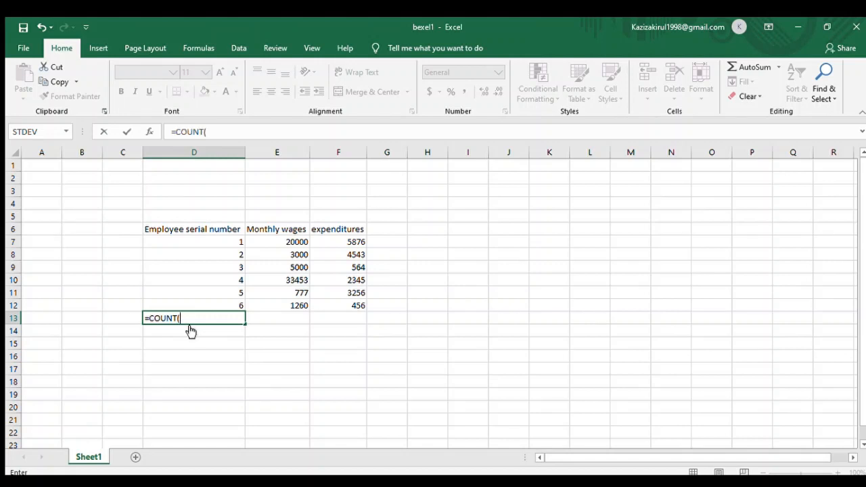
pyautogui.click(218, 242)
pyautogui.moveTo(217, 251); pyautogui.dragTo(213, 308)
pyautogui.press('Return')
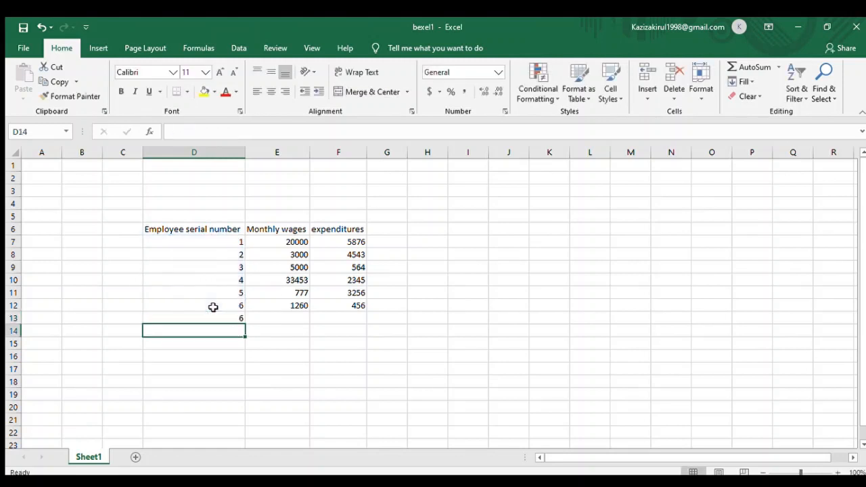
# - Label cell C13, beside the count, with the text N=
pyautogui.click(134, 317)
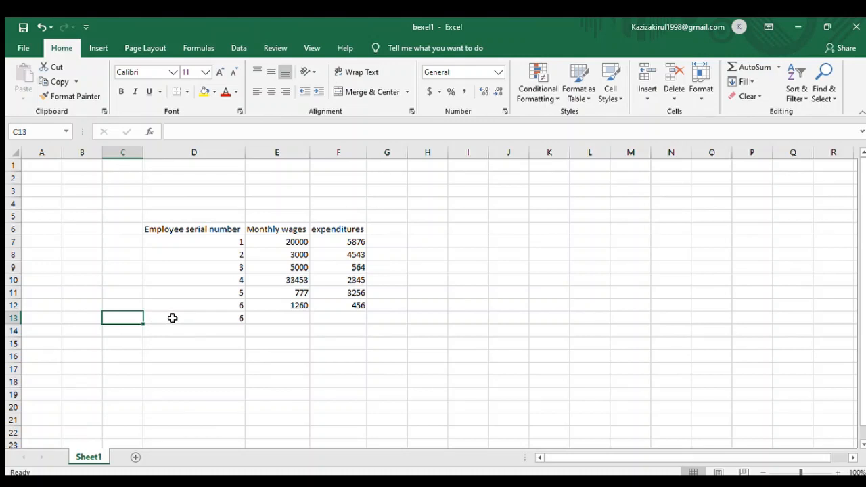
pyautogui.write('N=')
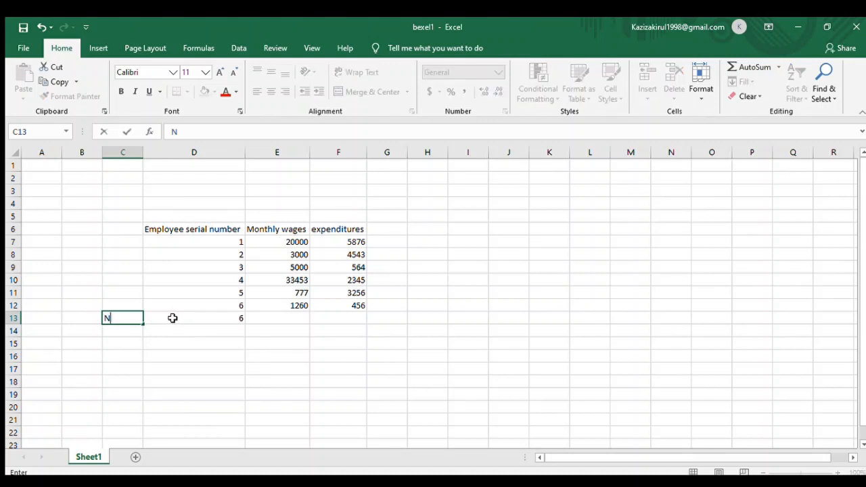
pyautogui.click(285, 315)
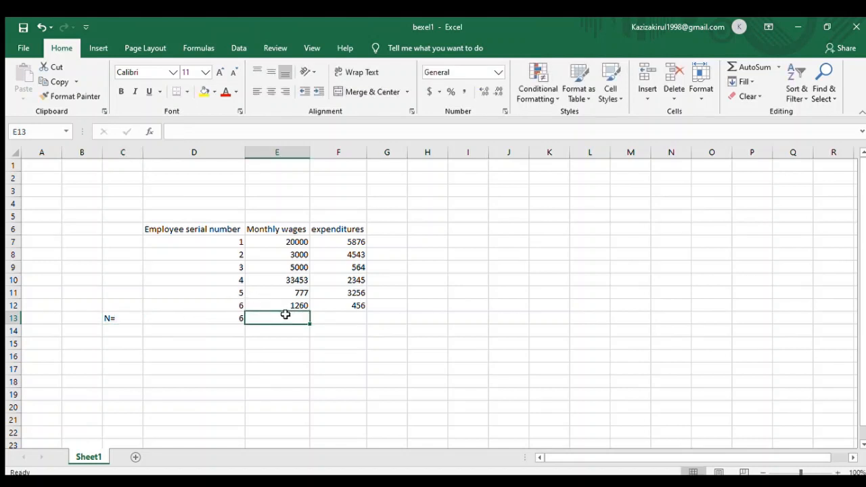
# - Total the monthly wages in E13 with a SUM formula over E7:E12
pyautogui.write('=')
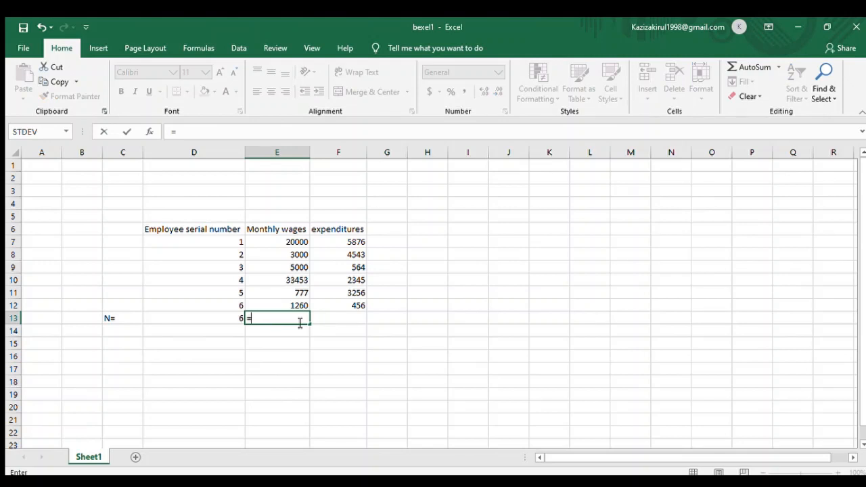
pyautogui.write('sum')
pyautogui.press('Tab')
pyautogui.moveTo(289, 241); pyautogui.dragTo(284, 302)
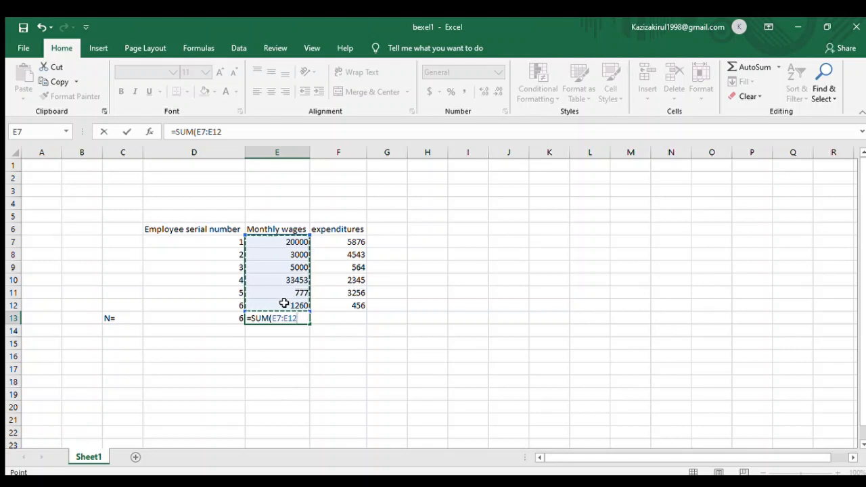
pyautogui.press('Return')
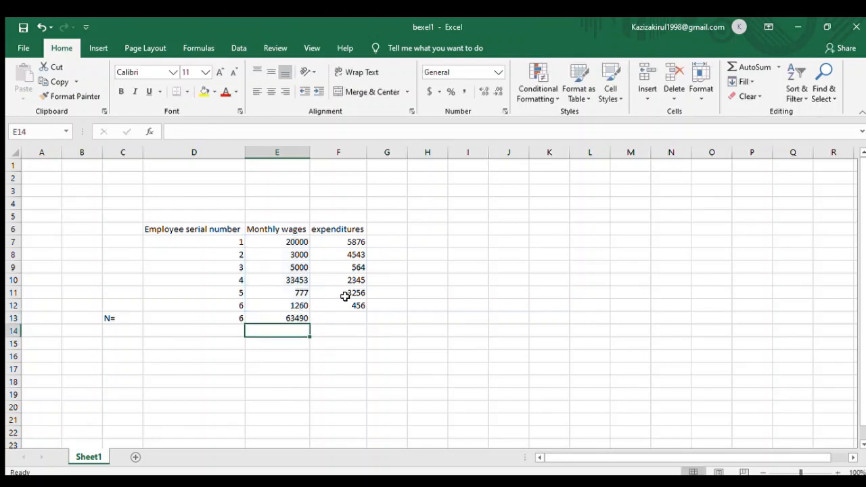
# - Total the expenditures in F13 with a SUM formula over F7:F12
pyautogui.click(337, 316)
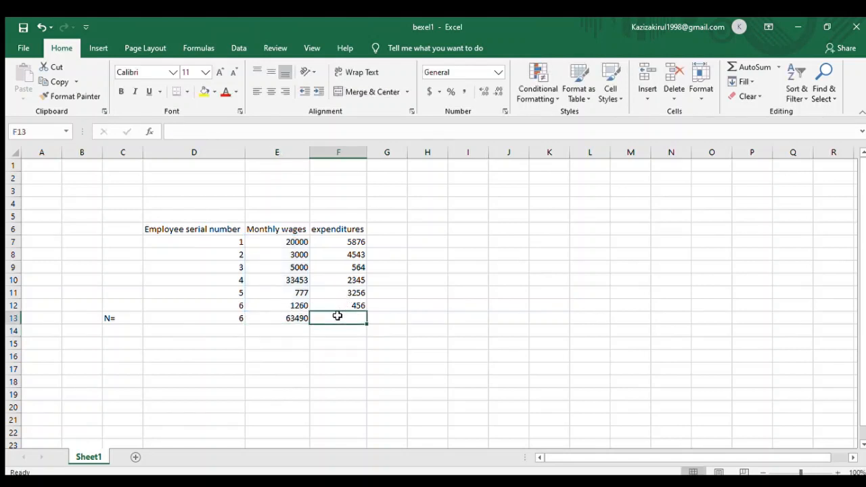
pyautogui.write('=sum')
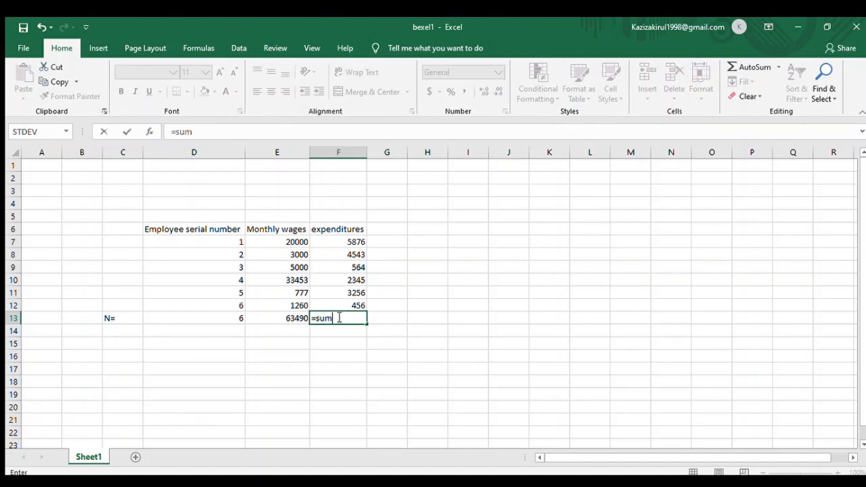
pyautogui.press('Tab')
pyautogui.moveTo(340, 238); pyautogui.dragTo(340, 300)
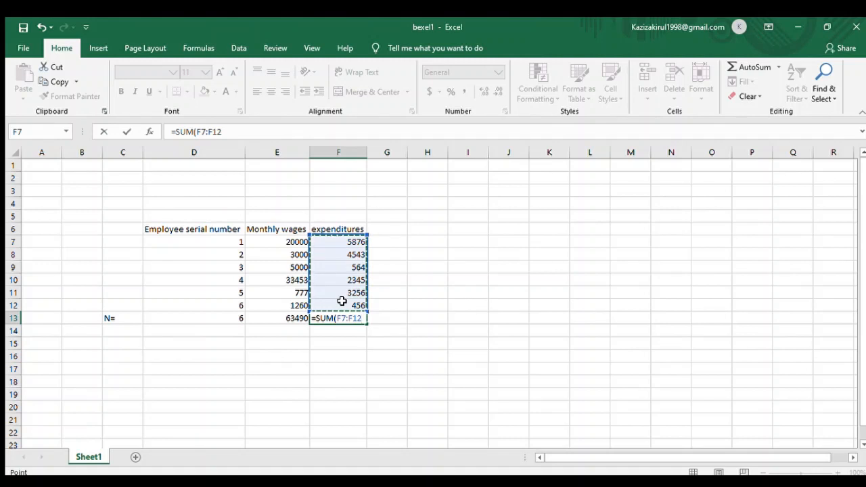
pyautogui.press('Return')
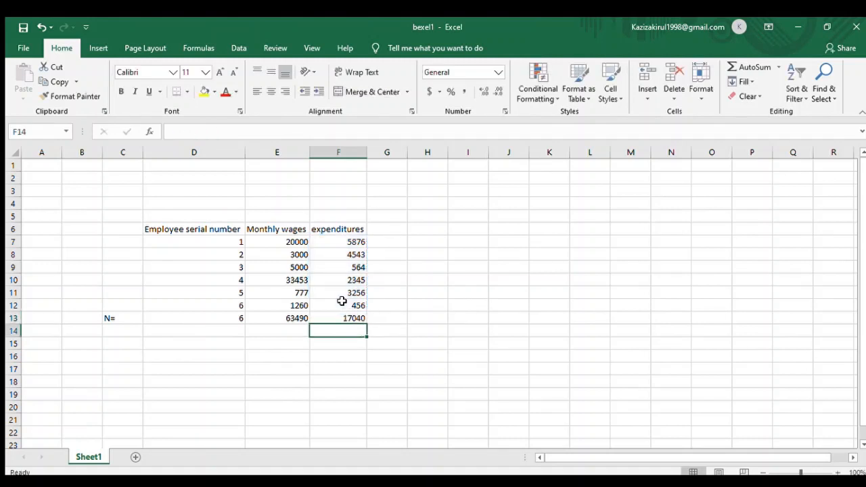
# - In H7, enter a formula subtracting employee 1's expenditure from the wage: =E7-F7
pyautogui.click(218, 346)
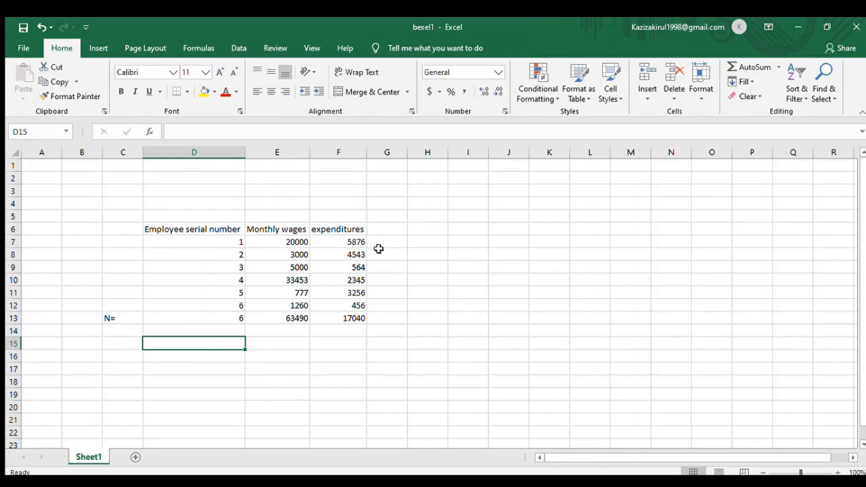
pyautogui.click(420, 237)
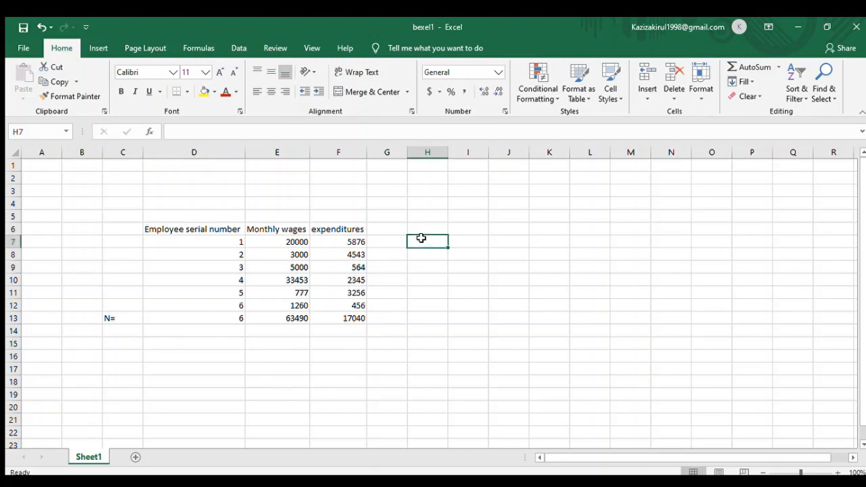
pyautogui.write('=')
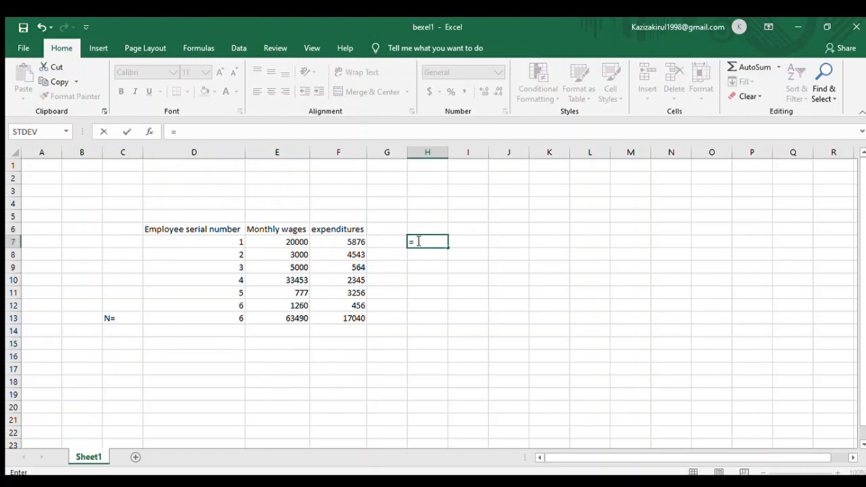
pyautogui.click(300, 242)
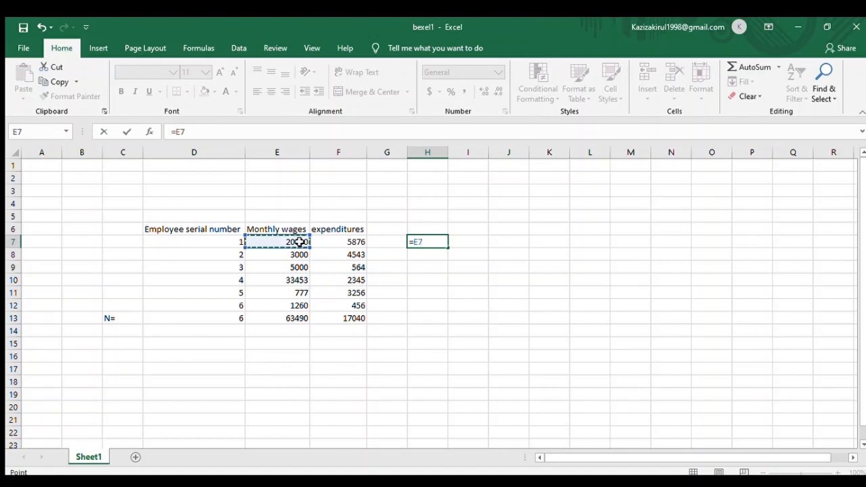
pyautogui.write('-')
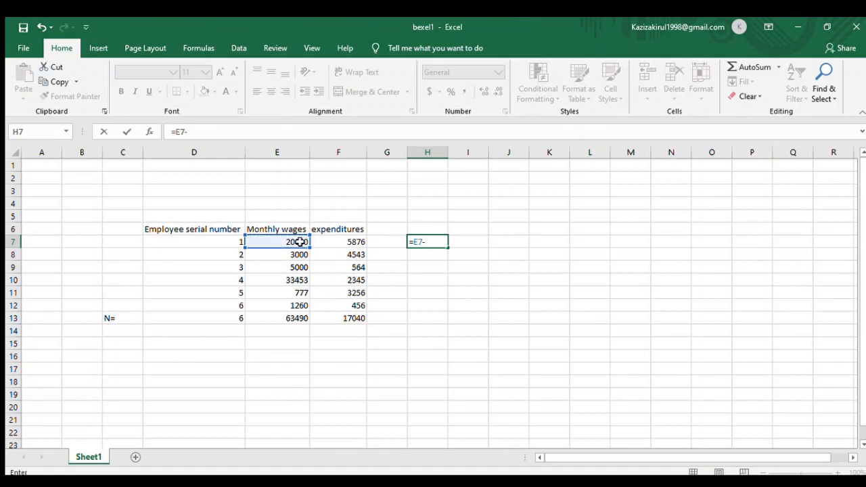
pyautogui.click(327, 244)
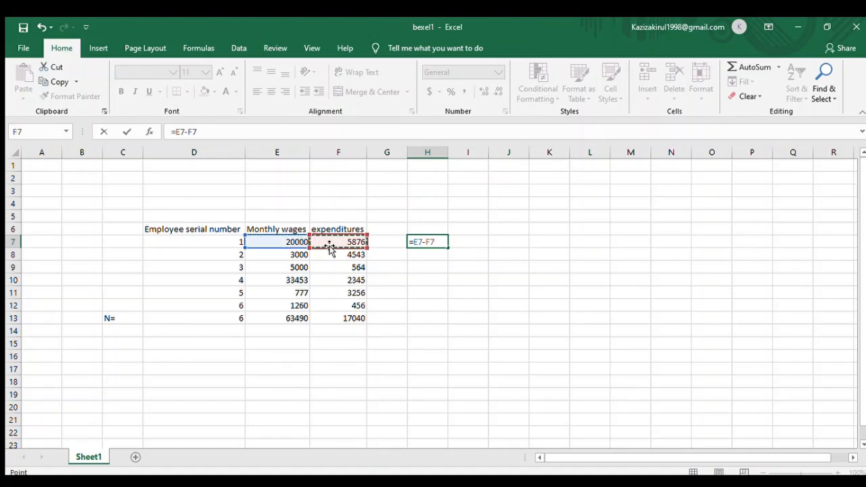
pyautogui.press('Return')
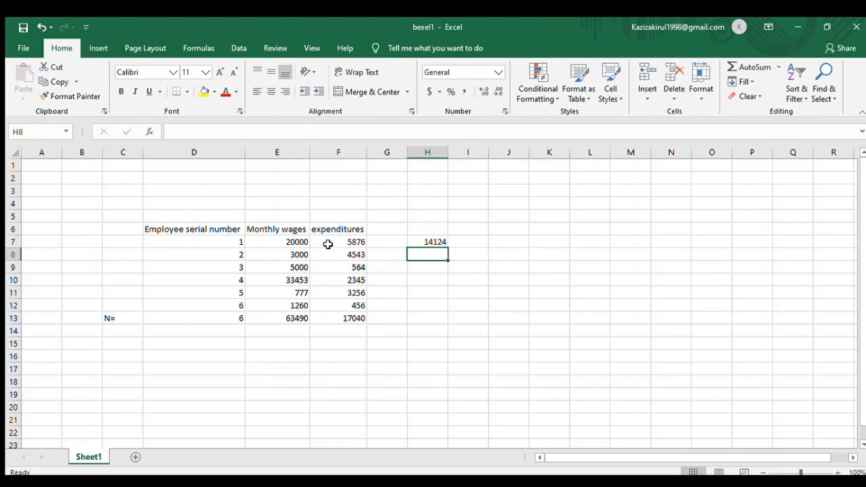
# - In H8, enter a formula dividing employee 2's wage by the expenditure: =E8/F8
pyautogui.write('=')
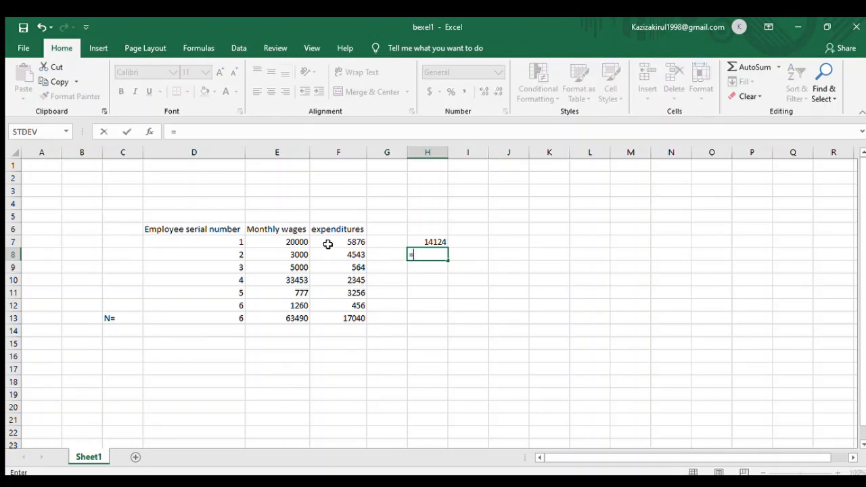
pyautogui.click(298, 253)
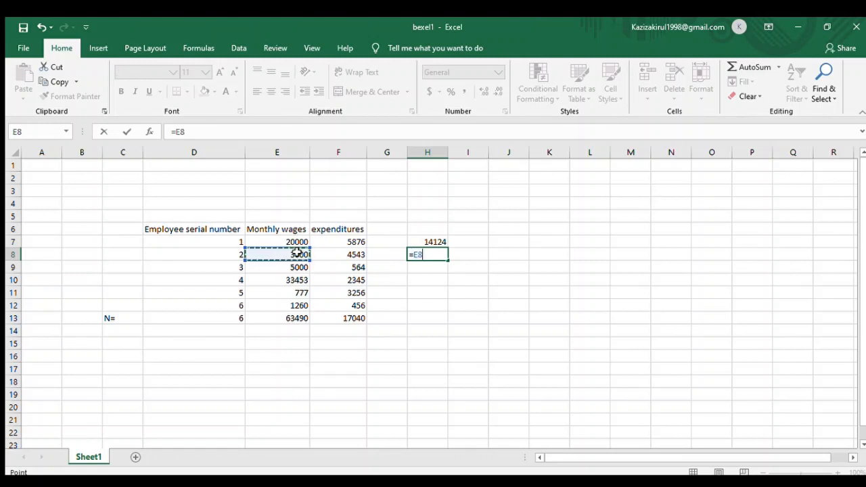
pyautogui.write('/')
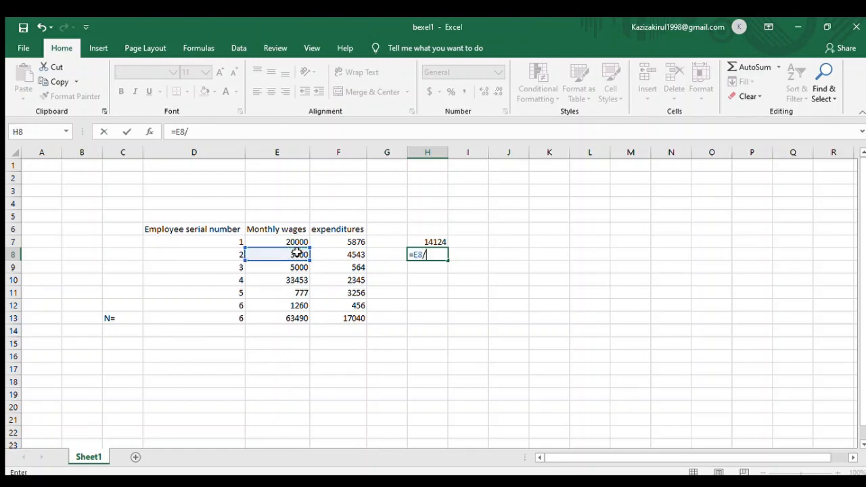
pyautogui.click(345, 252)
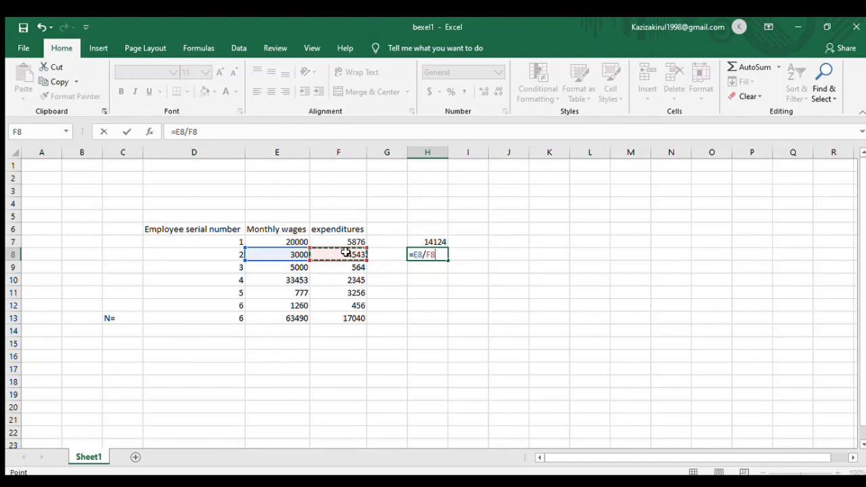
pyautogui.press('Return')
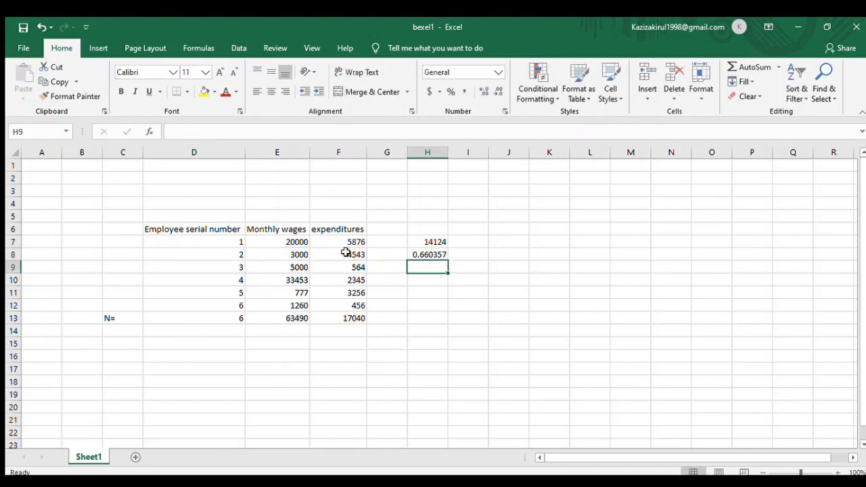
# - In H9, enter a formula multiplying employee 3's wage by the expenditure: =E9*F9
pyautogui.write('=')
pyautogui.click(288, 265)
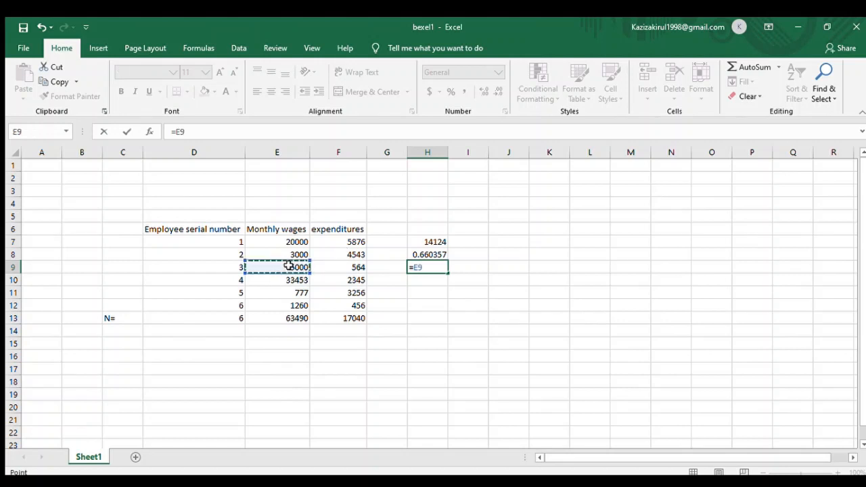
pyautogui.write('*')
pyautogui.click(342, 268)
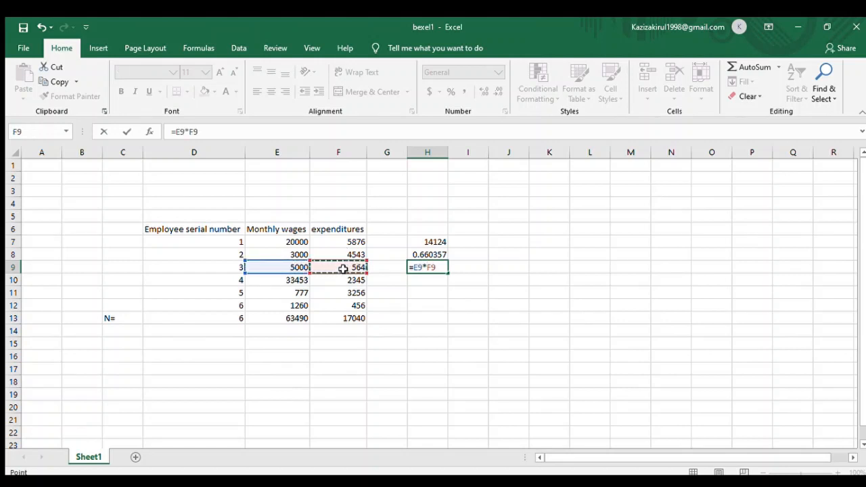
pyautogui.press('Return')
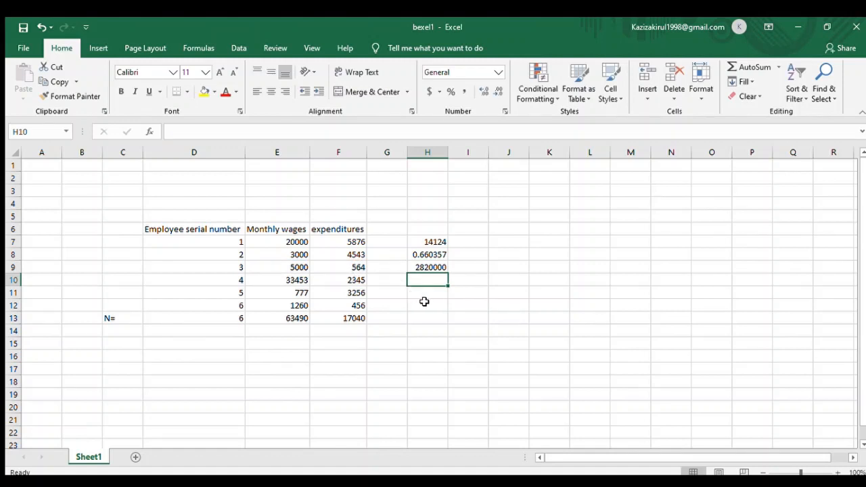
# - Calculate the average of the monthly wages column in E15 with AVERAGE over E7:E13
pyautogui.click(203, 344)
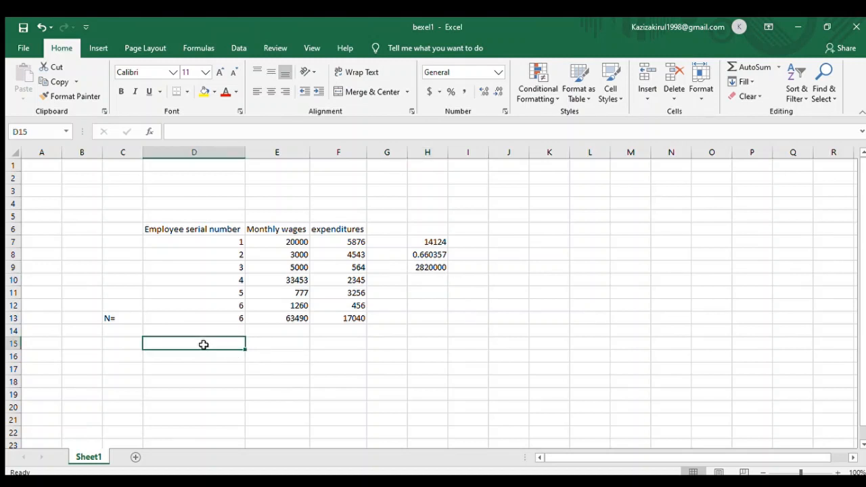
pyautogui.click(257, 345)
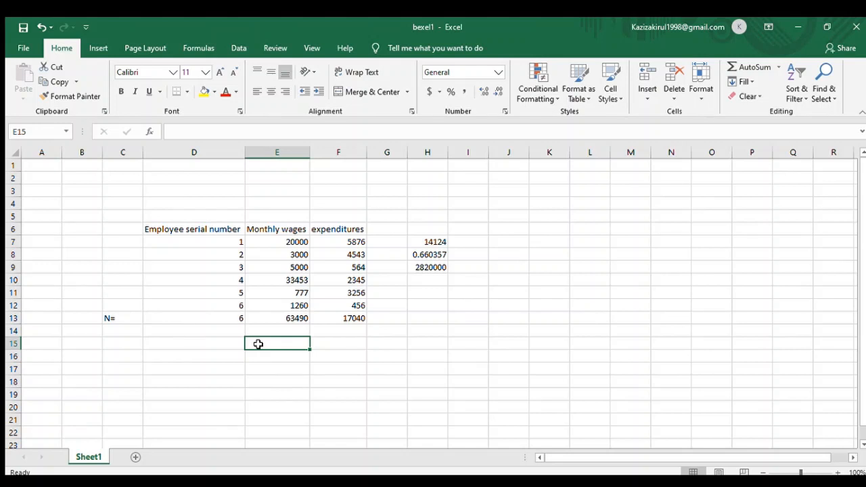
pyautogui.write('=')
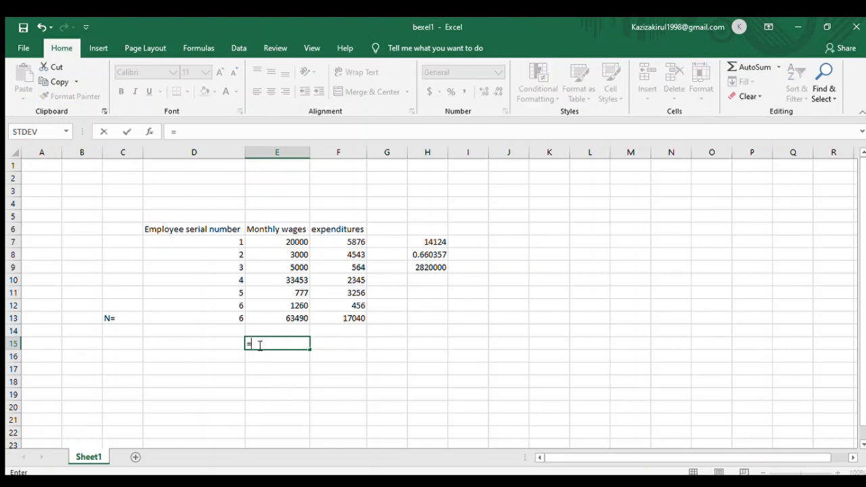
pyautogui.write('aver')
pyautogui.press('Tab')
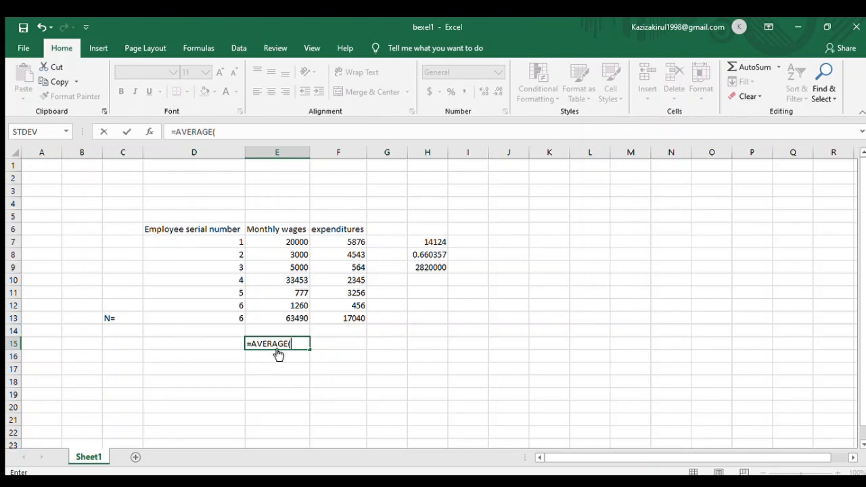
pyautogui.moveTo(284, 245); pyautogui.dragTo(290, 311)
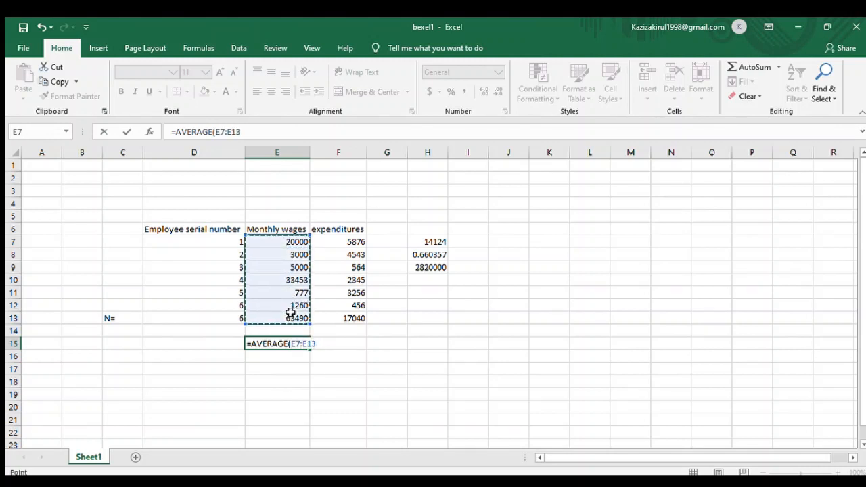
pyautogui.press('Return')
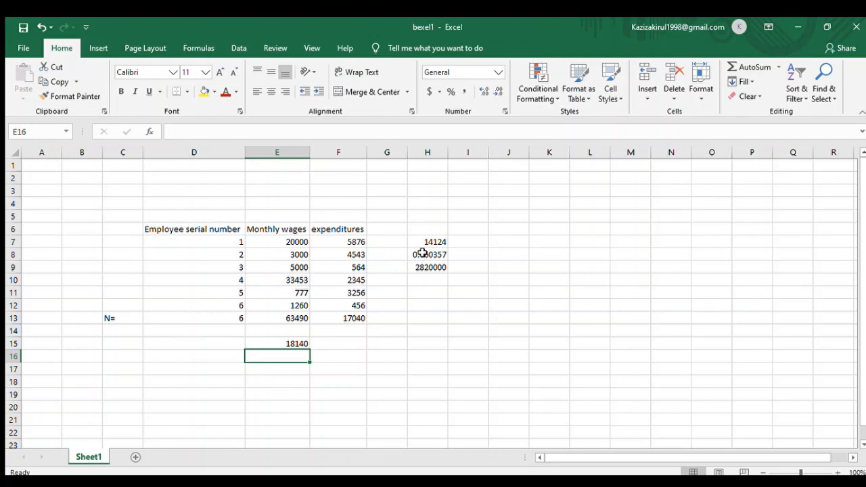
# - In K7, enter a formula subtracting the average wage from employee 1's wage using an absolute reference: =E7-$E$15
pyautogui.click(505, 229)
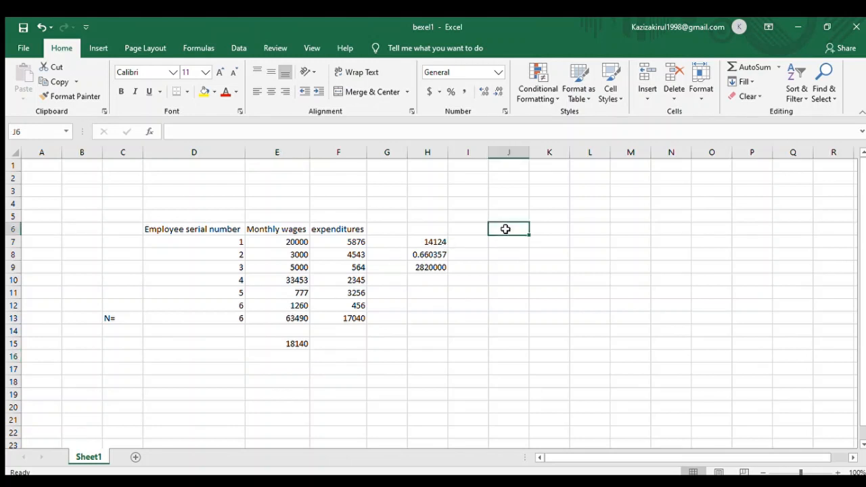
pyautogui.click(296, 342)
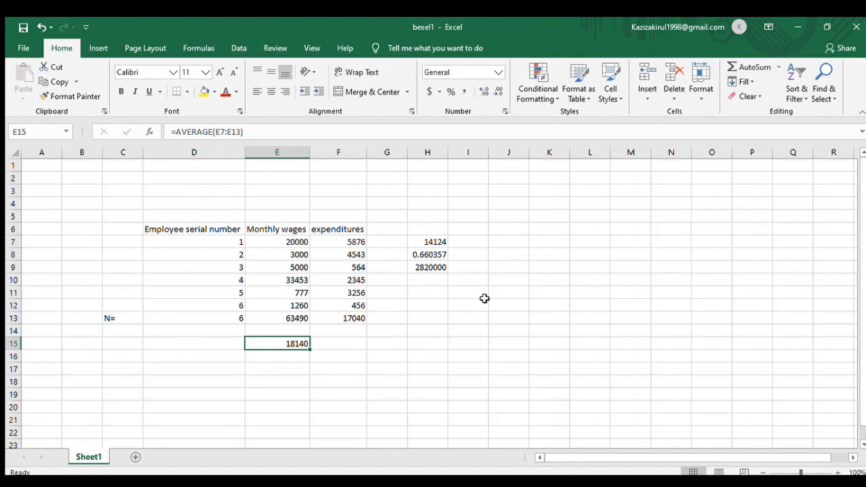
pyautogui.click(533, 244)
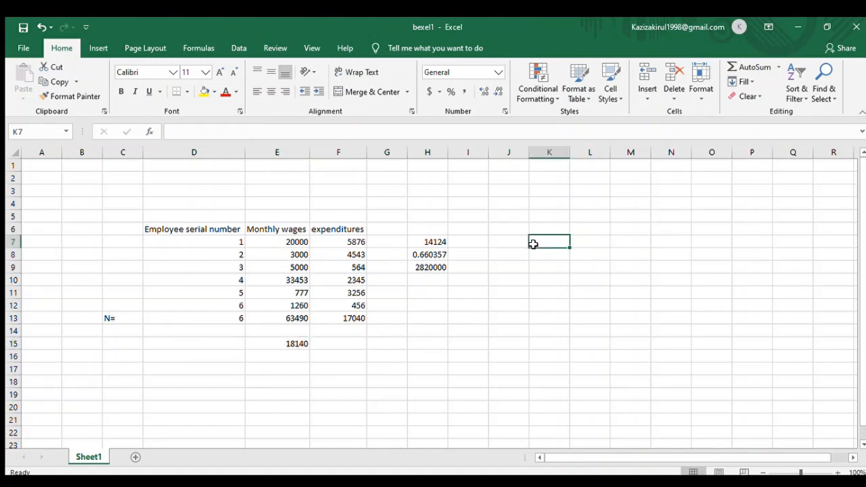
pyautogui.write('=')
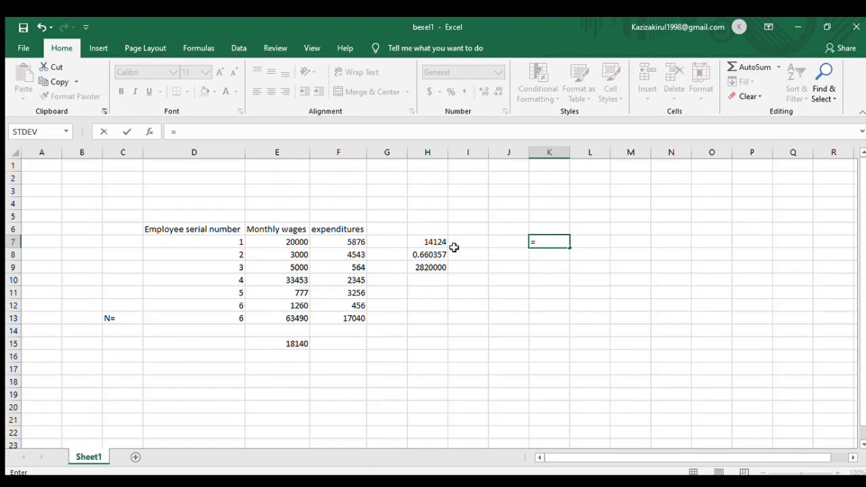
pyautogui.click(297, 240)
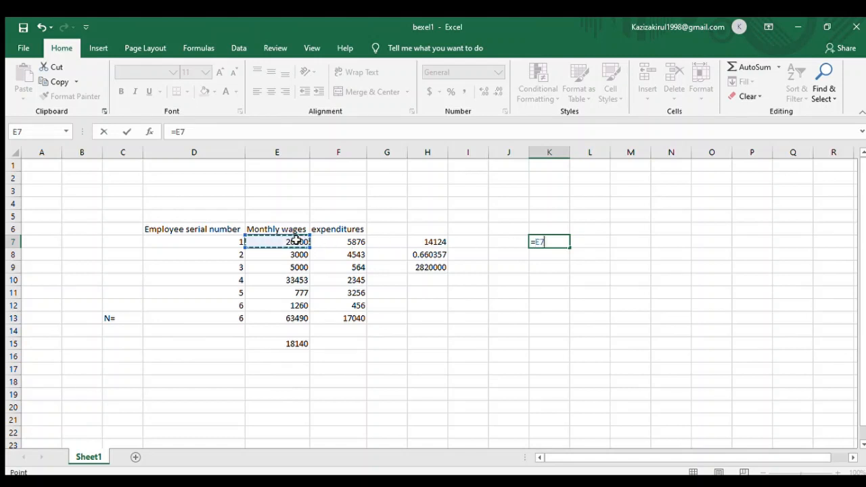
pyautogui.write('-')
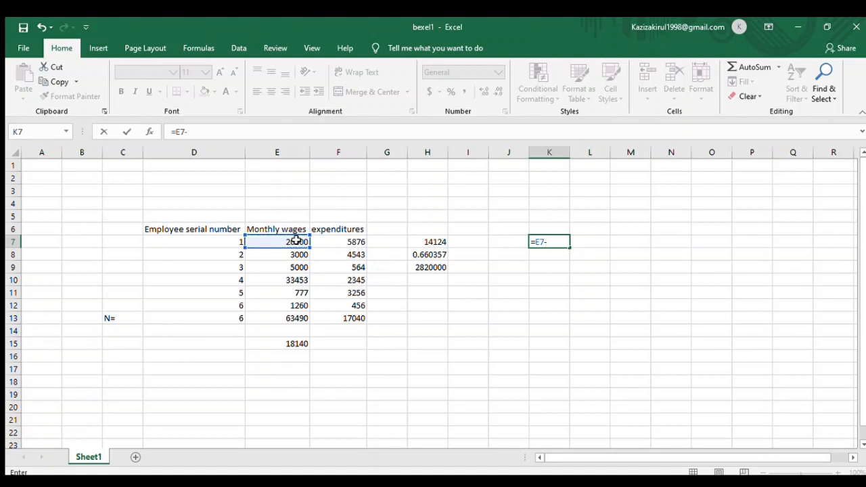
pyautogui.click(297, 343)
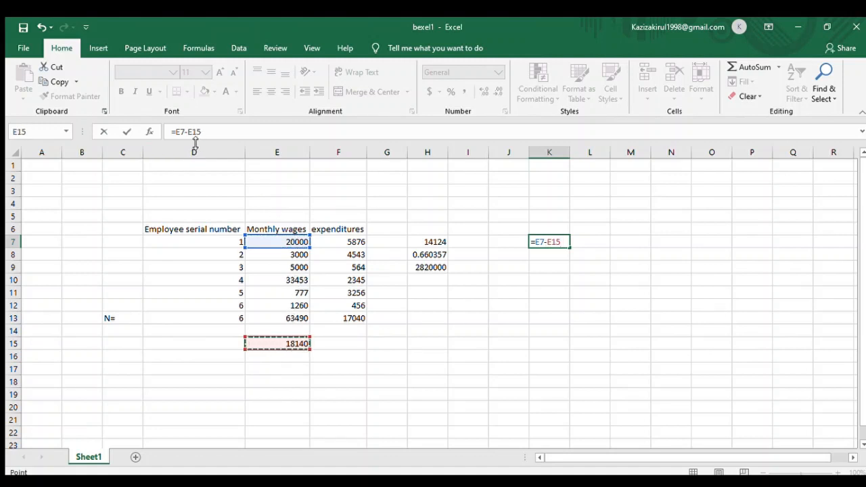
pyautogui.click(192, 133)
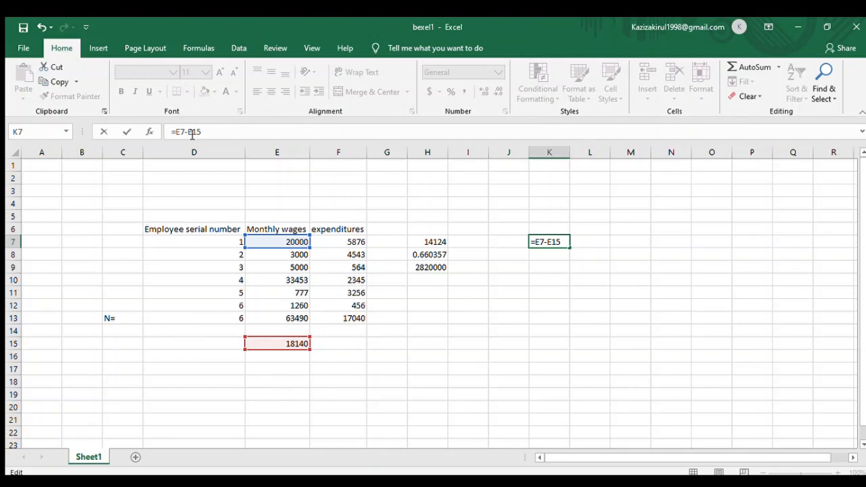
pyautogui.write('$E$')
pyautogui.press('Return')
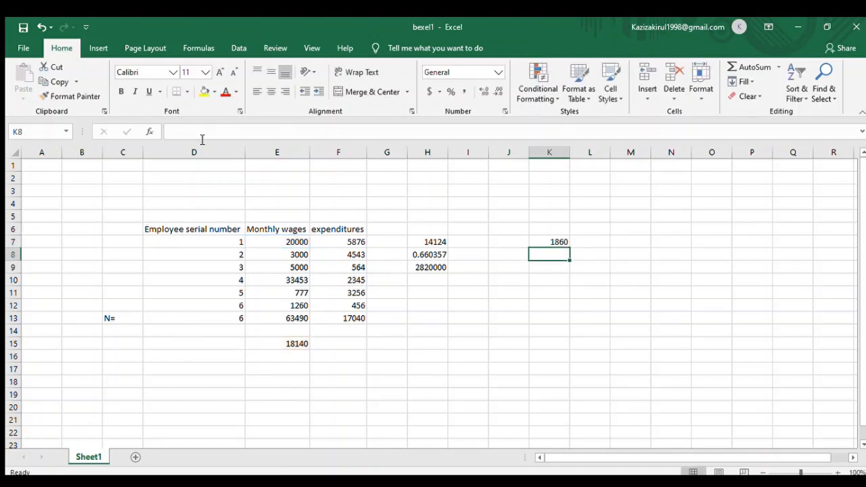
# - Fill the K7 formula down through K13 for the remaining wage rows
pyautogui.click(550, 240)
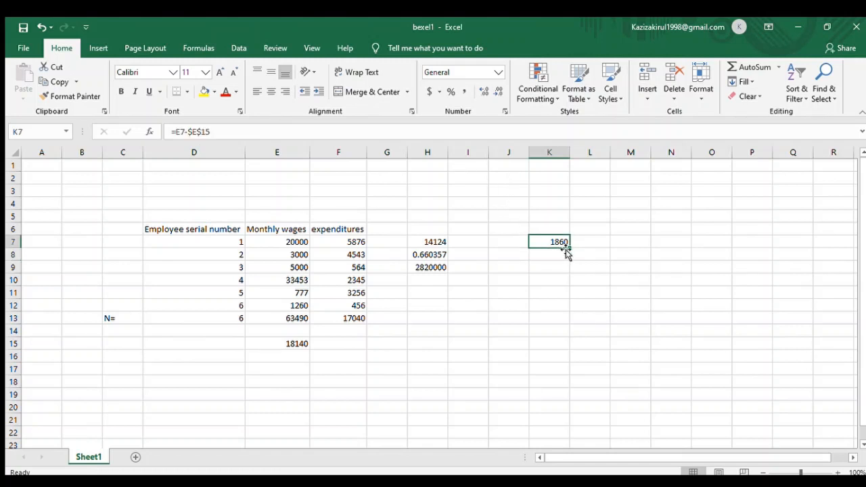
pyautogui.moveTo(571, 246); pyautogui.dragTo(565, 322)
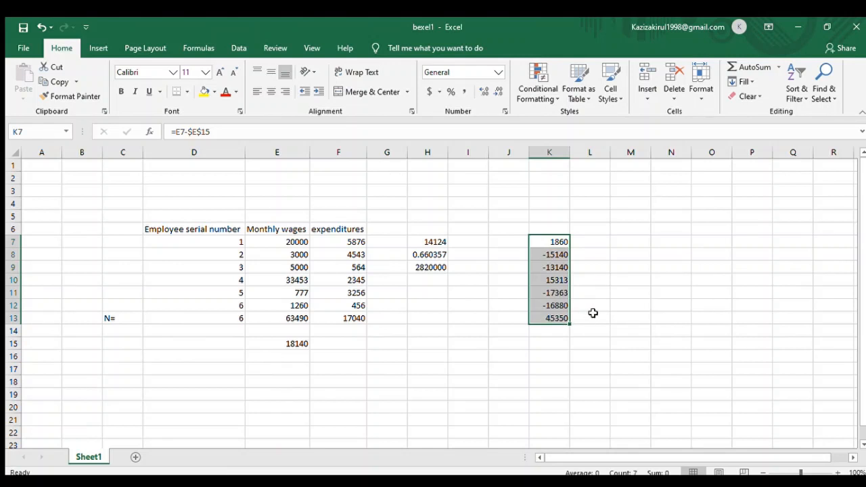
pyautogui.click(658, 295)
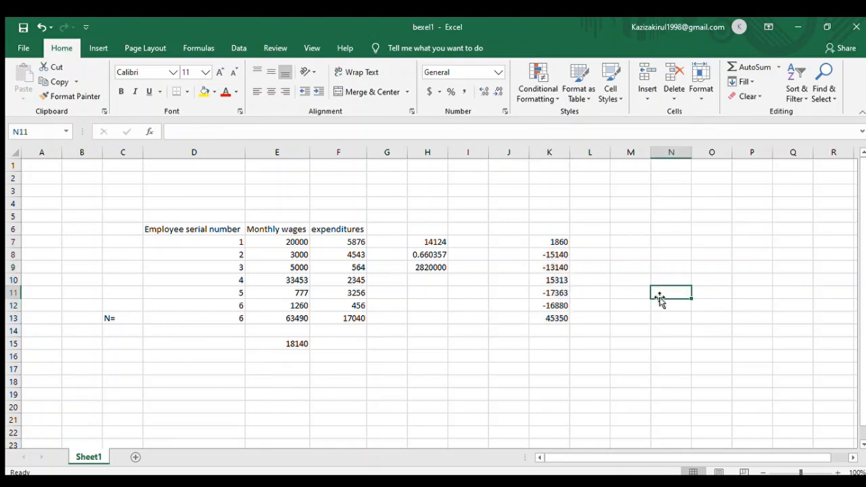